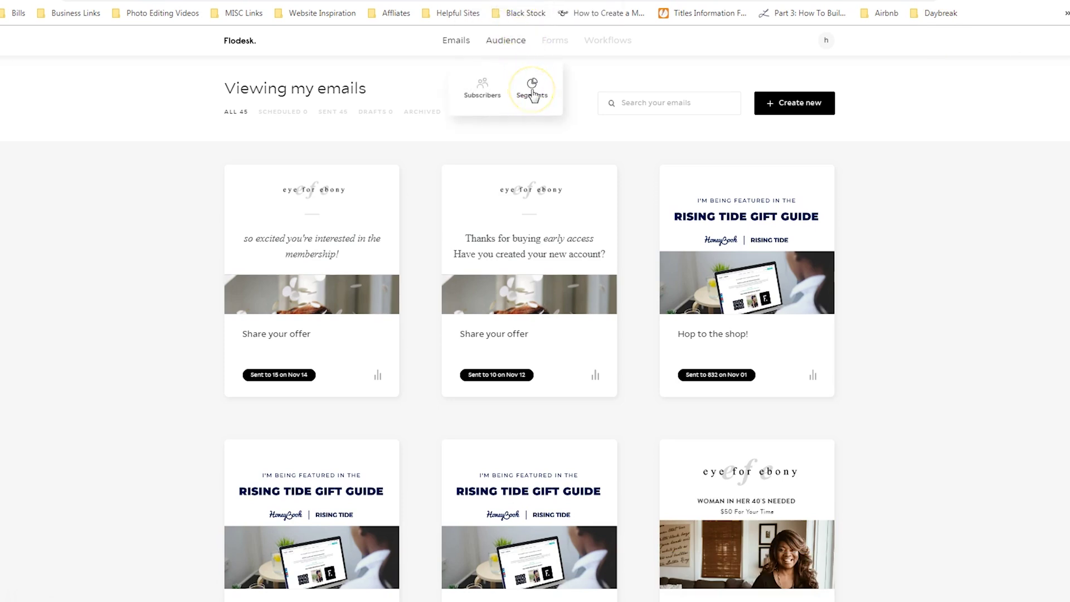
# Open the Forms list to see the account's saved opt-in forms.
pyautogui.click(556, 47)
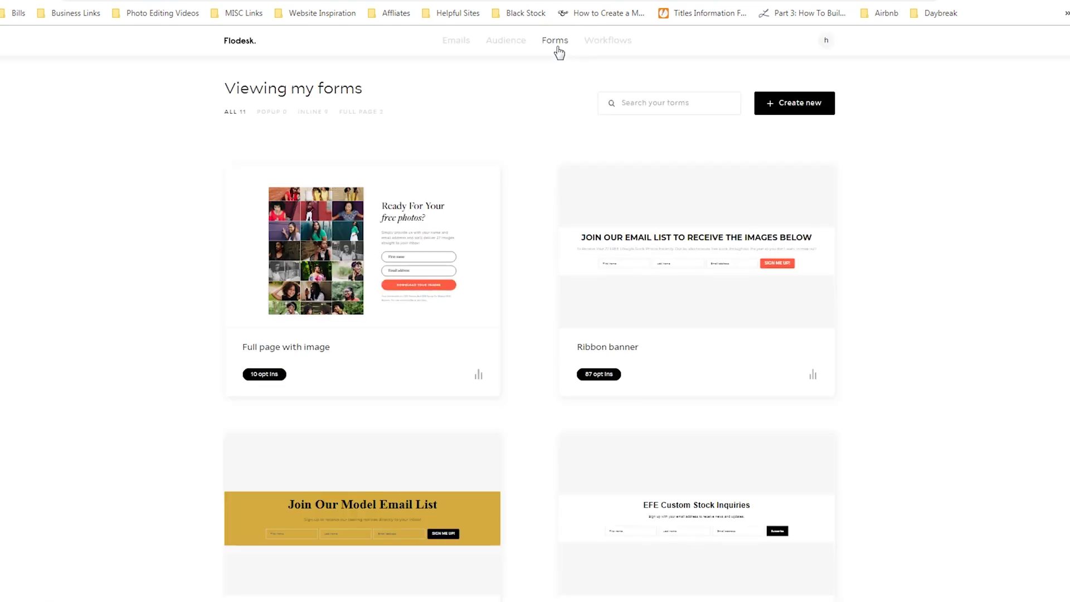
# Edit the Full page with image form and select its download button for restyling.
pyautogui.moveTo(421, 203)
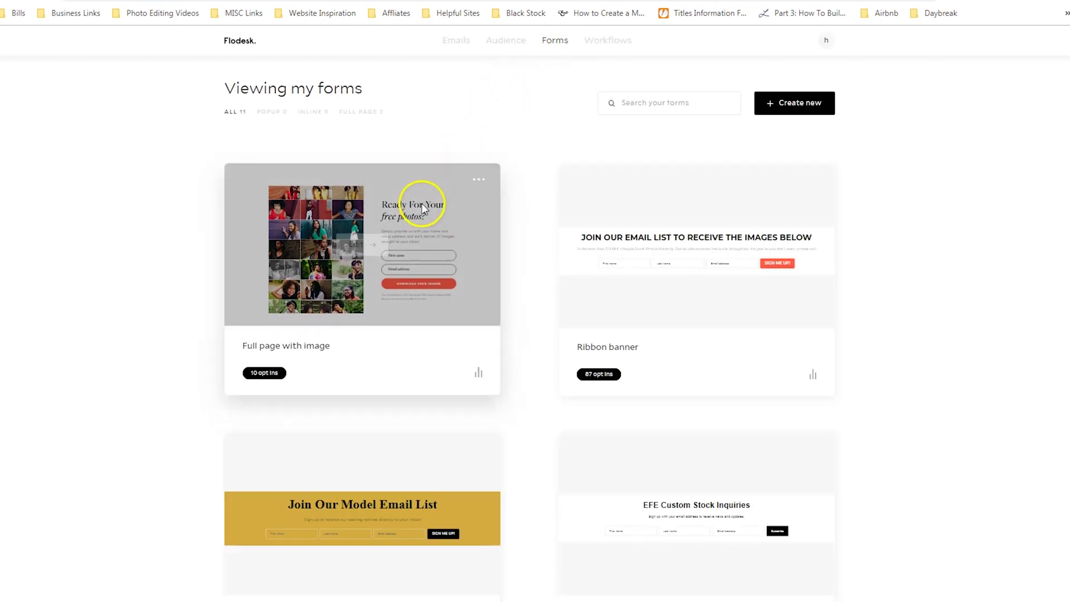
pyautogui.click(372, 243)
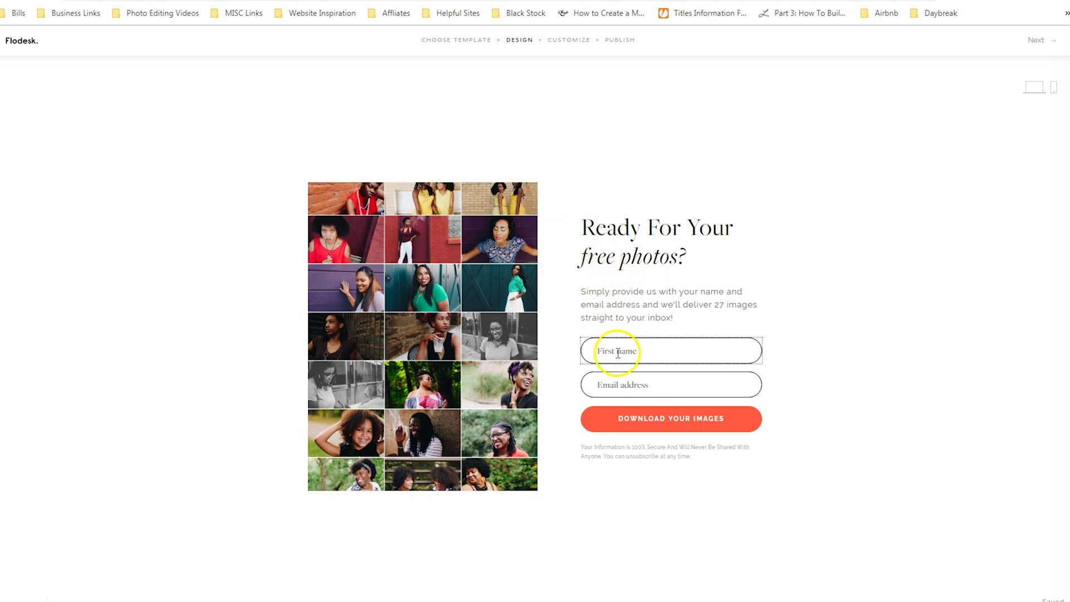
pyautogui.click(626, 423)
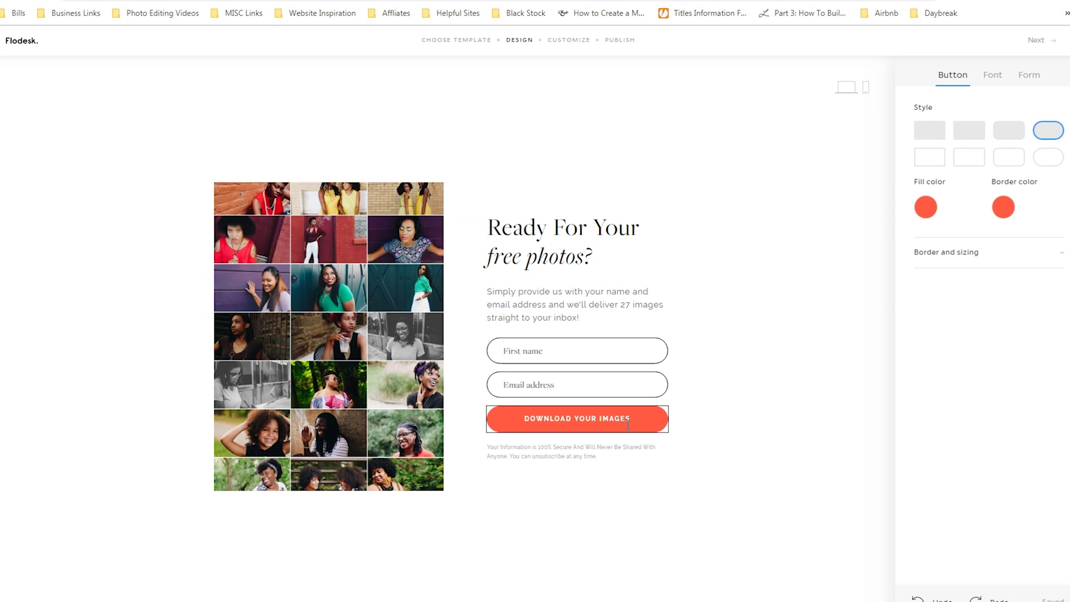
pyautogui.click(927, 209)
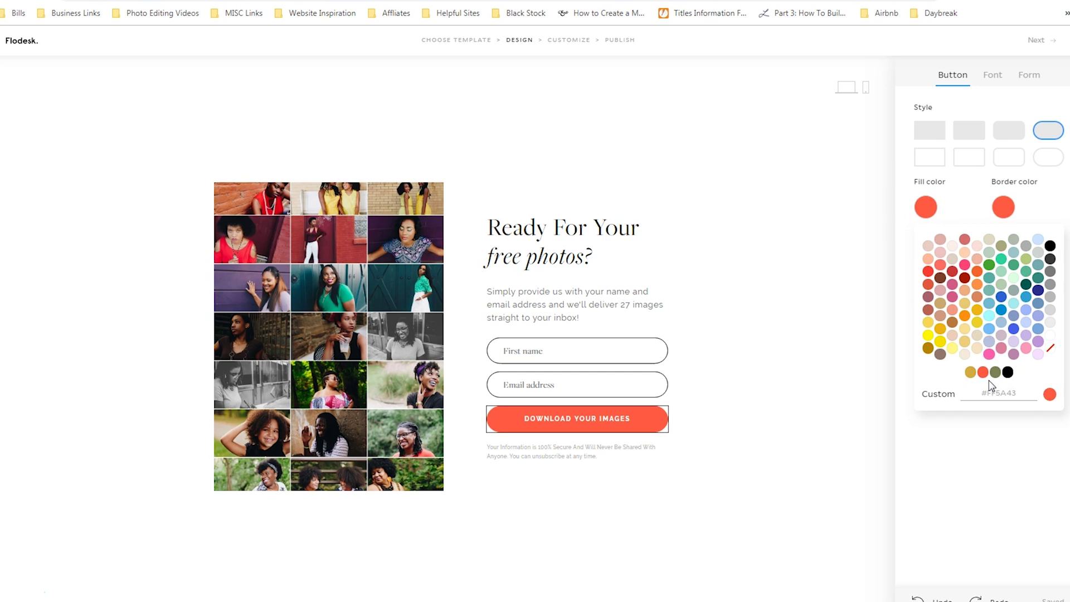
pyautogui.click(752, 277)
pyautogui.click(654, 334)
pyautogui.click(641, 348)
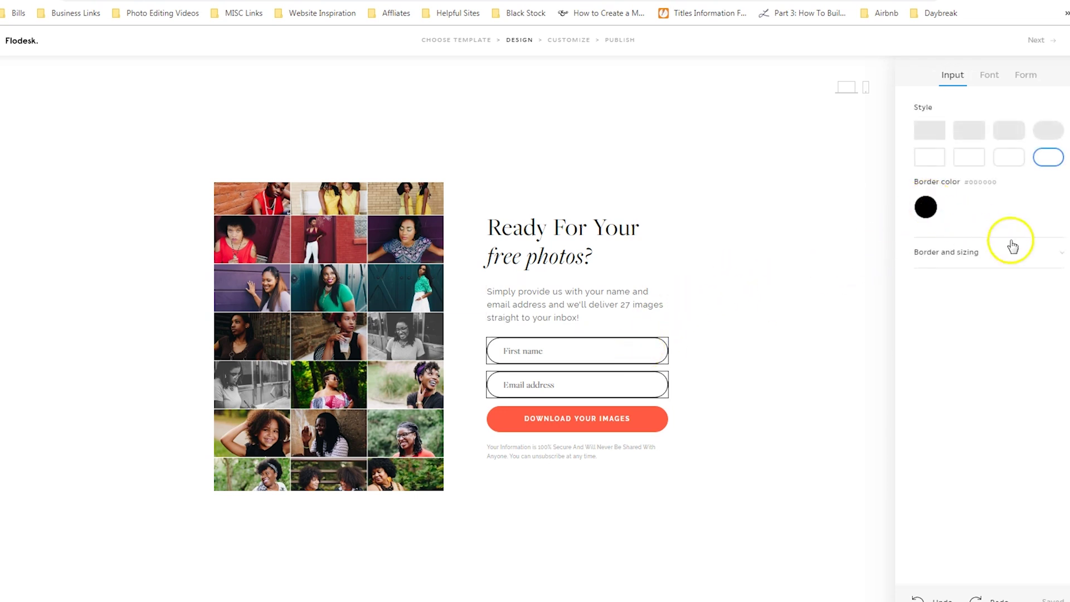
pyautogui.click(1061, 256)
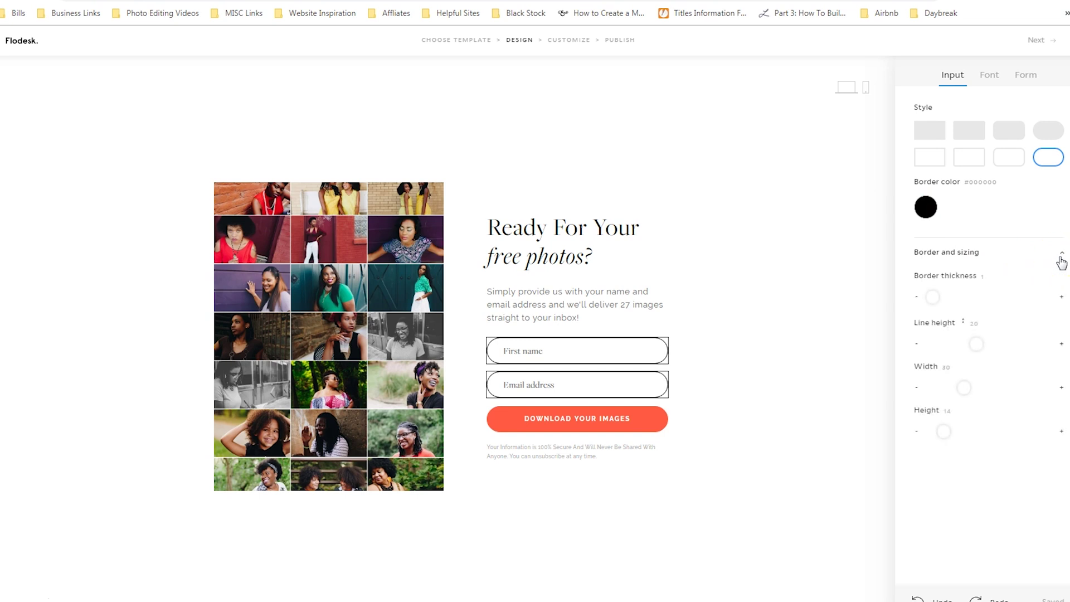
pyautogui.click(1060, 260)
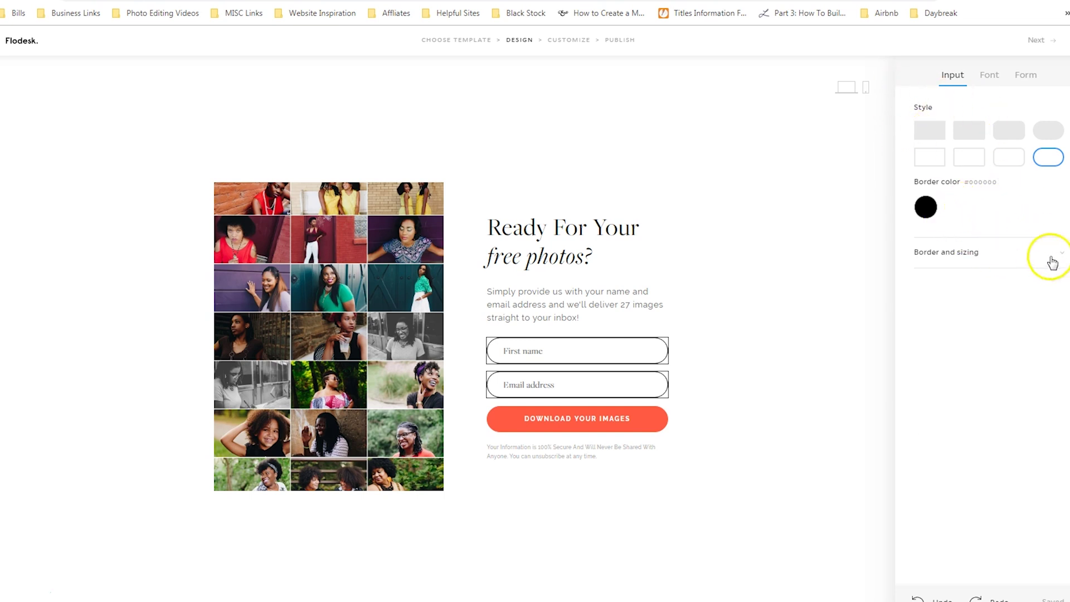
pyautogui.click(626, 303)
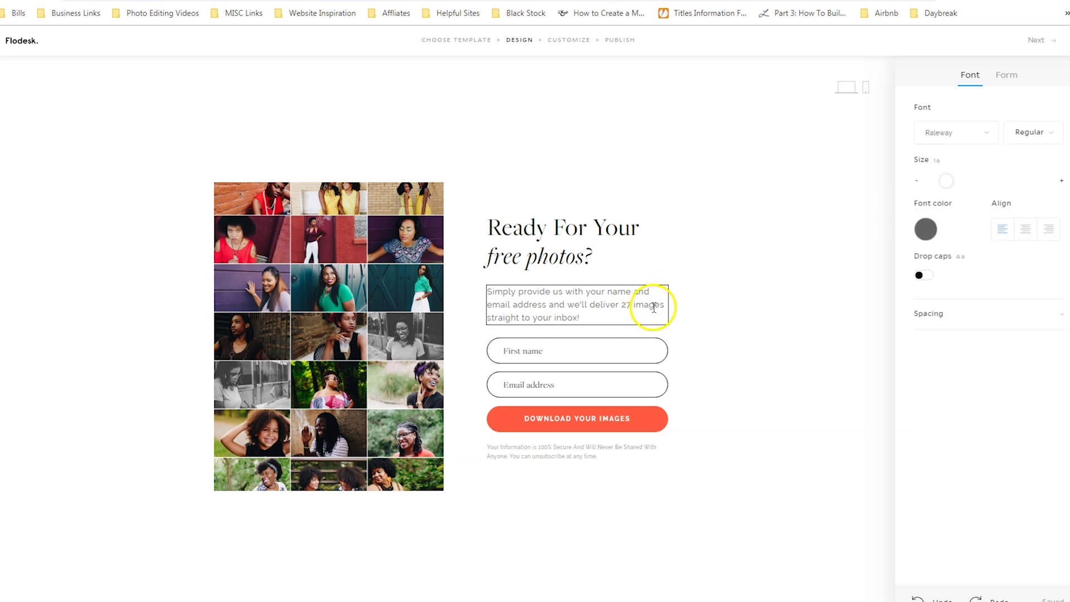
pyautogui.click(1000, 330)
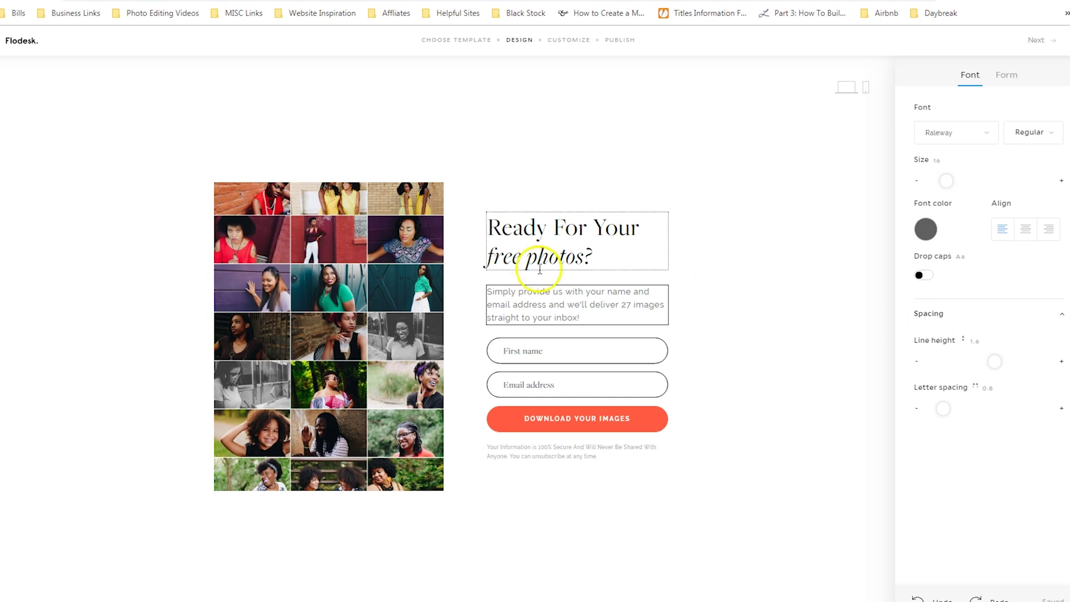
pyautogui.click(424, 334)
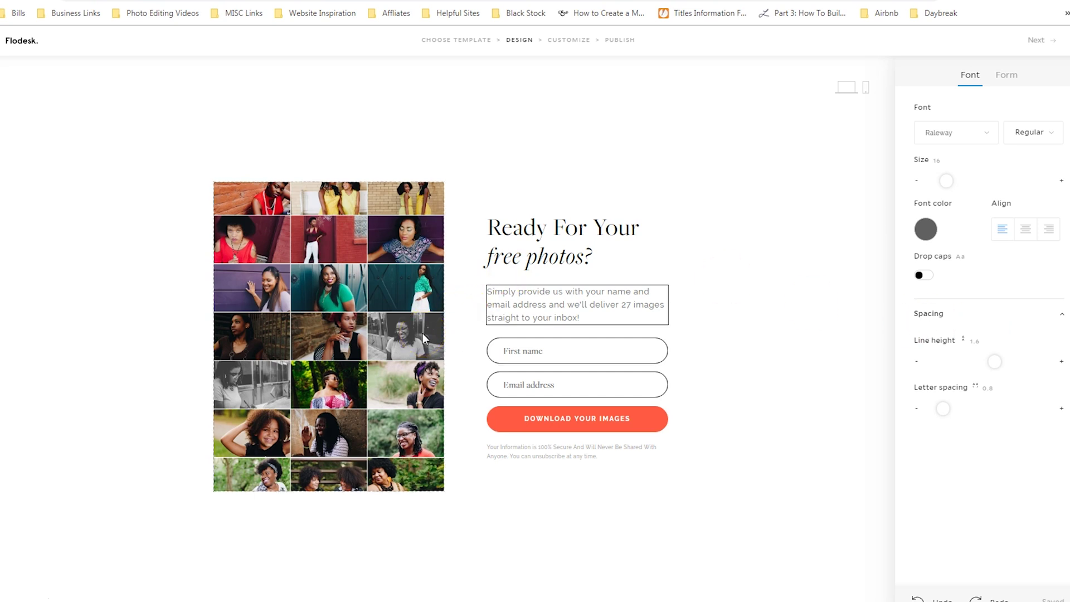
pyautogui.click(390, 309)
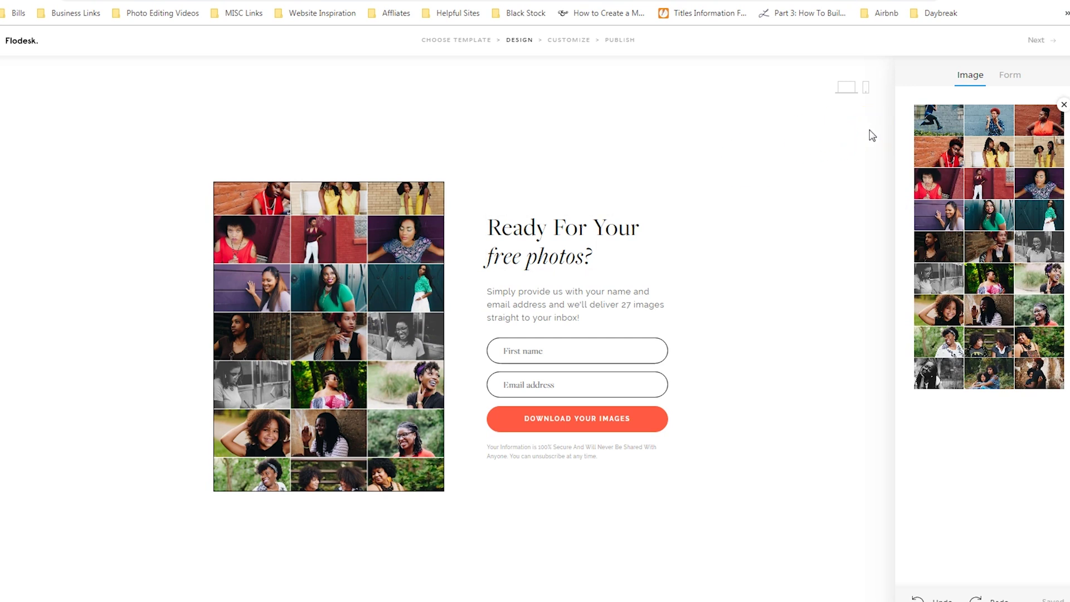
pyautogui.moveTo(1064, 114)
pyautogui.click(587, 419)
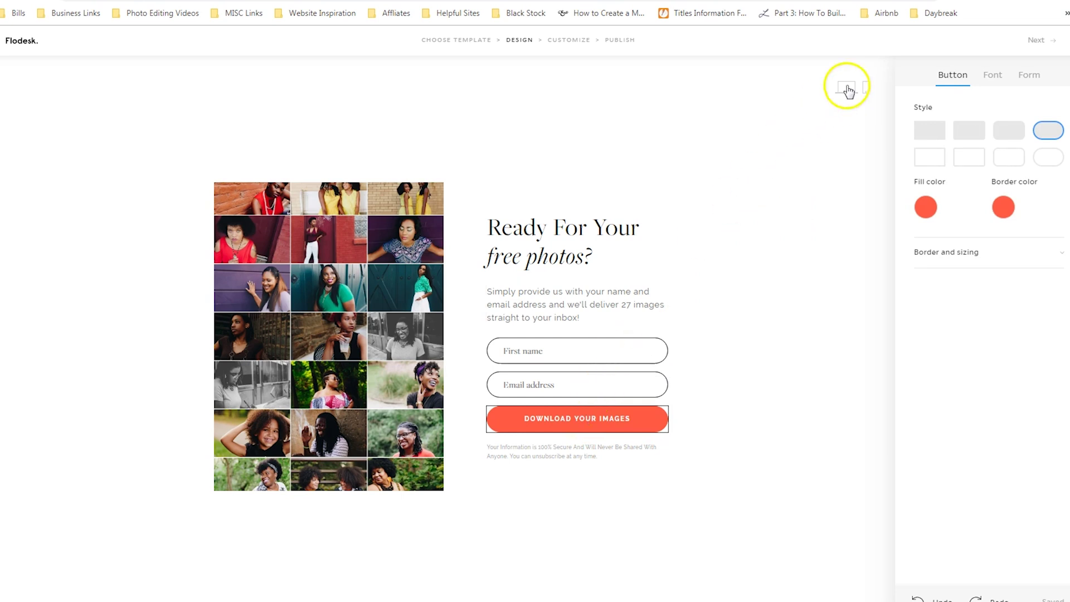
# Go to the Customize step, choose 'No, do not notify me', and pick redirecting subscribers to a URL.
pyautogui.click(1041, 40)
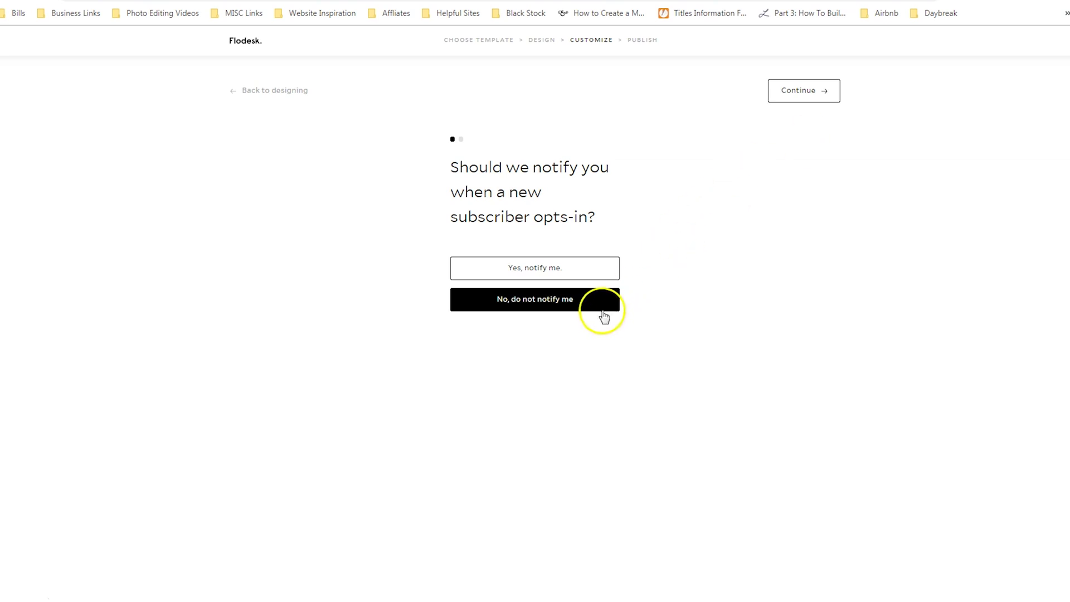
pyautogui.click(778, 96)
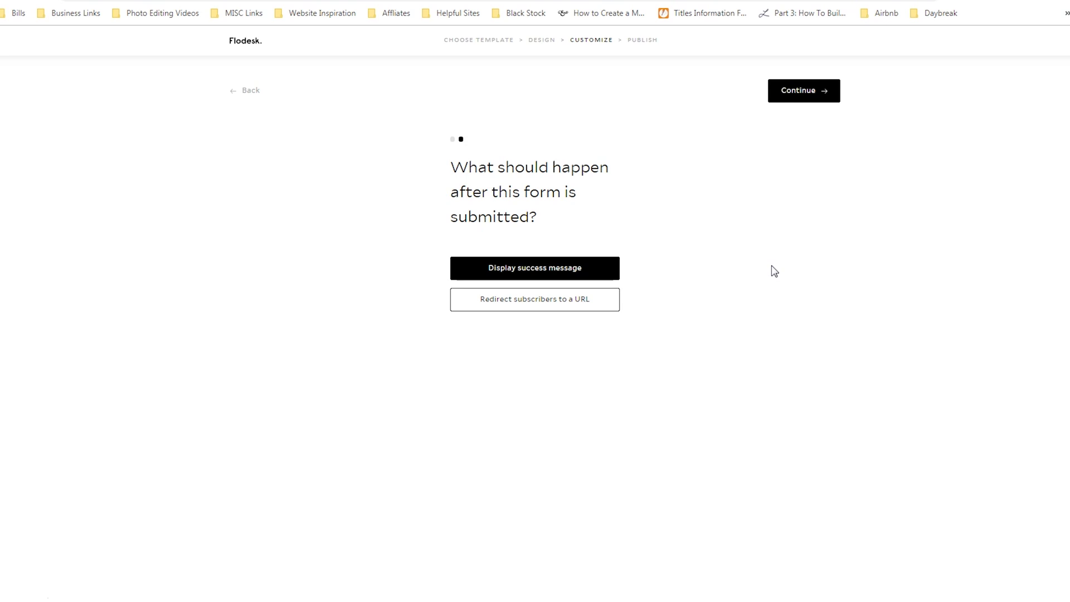
pyautogui.click(581, 301)
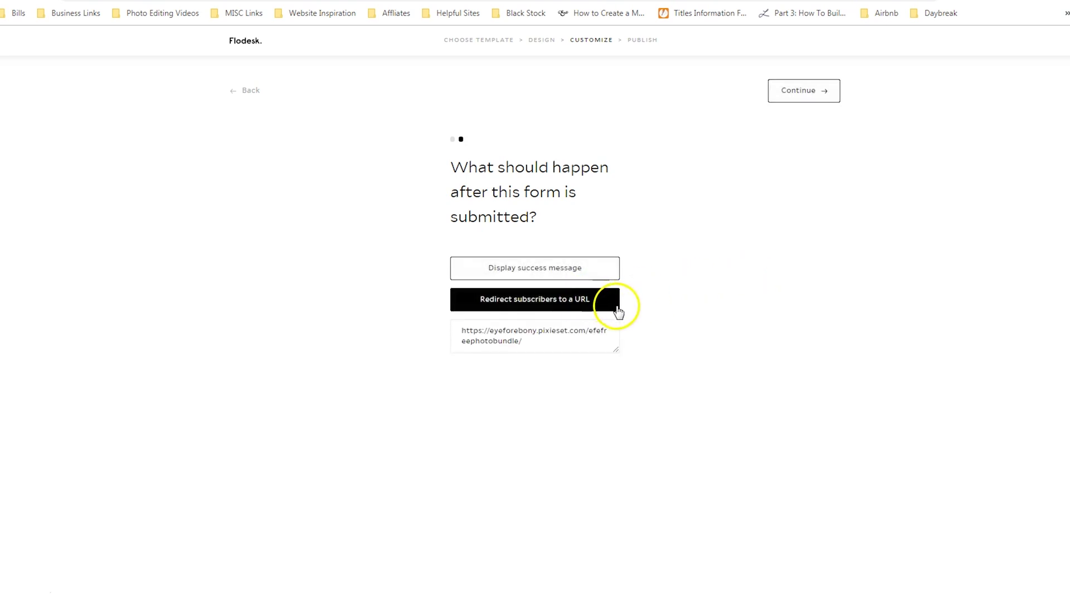
# Check the Pixieset photo bundle link in the redirect URL field.
pyautogui.click(585, 346)
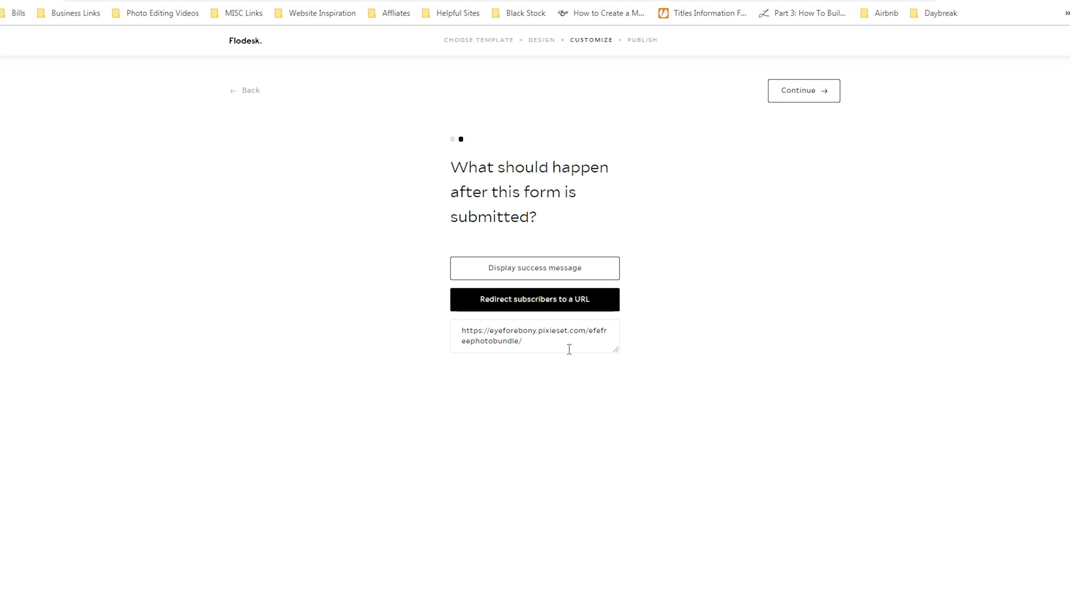
# Preview the EFE Free Photo Bundle gallery in Pixieset, then switch the form to a success message.
pyautogui.click(521, 3)
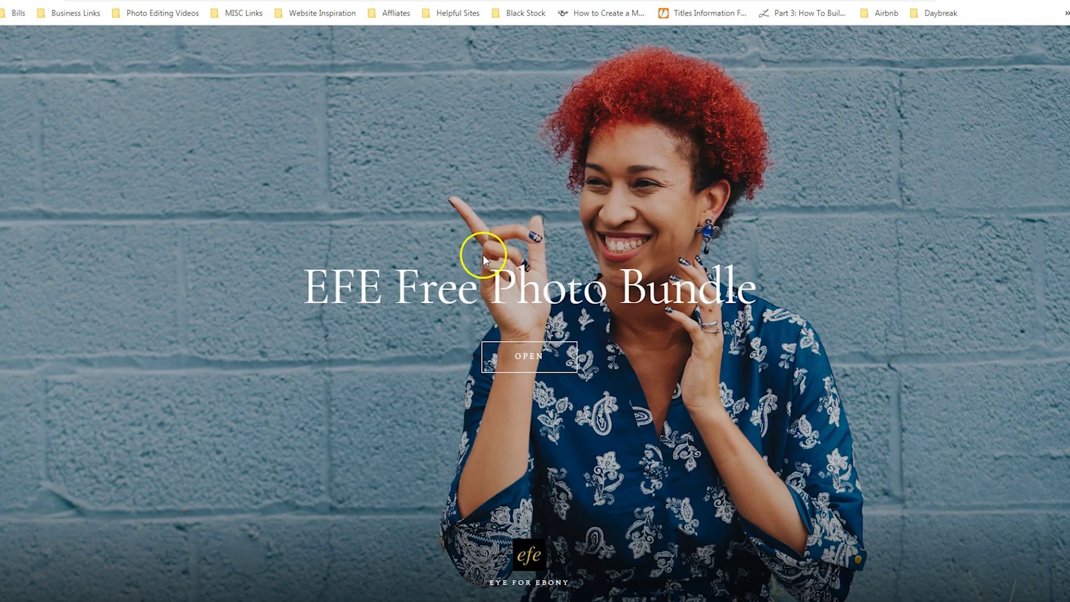
pyautogui.click(522, 357)
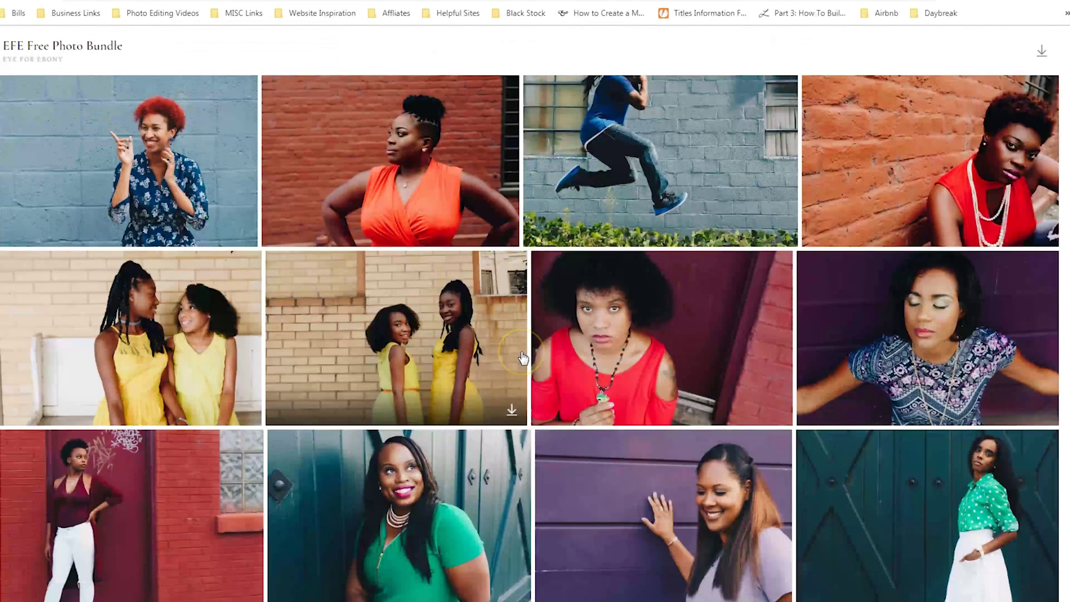
pyautogui.scroll(-4, 523, 356)
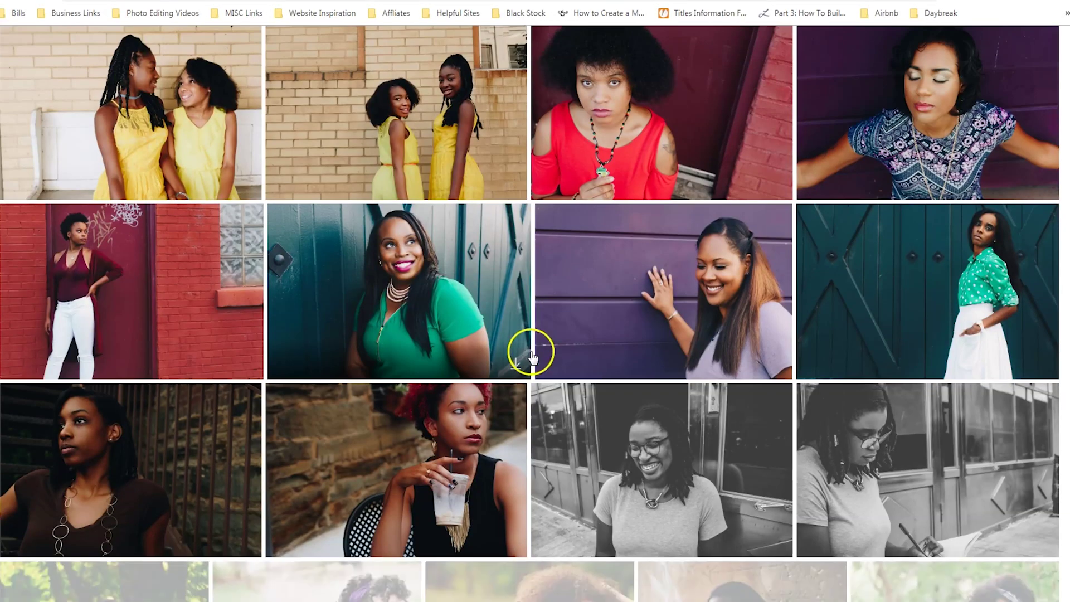
pyautogui.scroll(-10, 613, 390)
pyautogui.scroll(15, 614, 388)
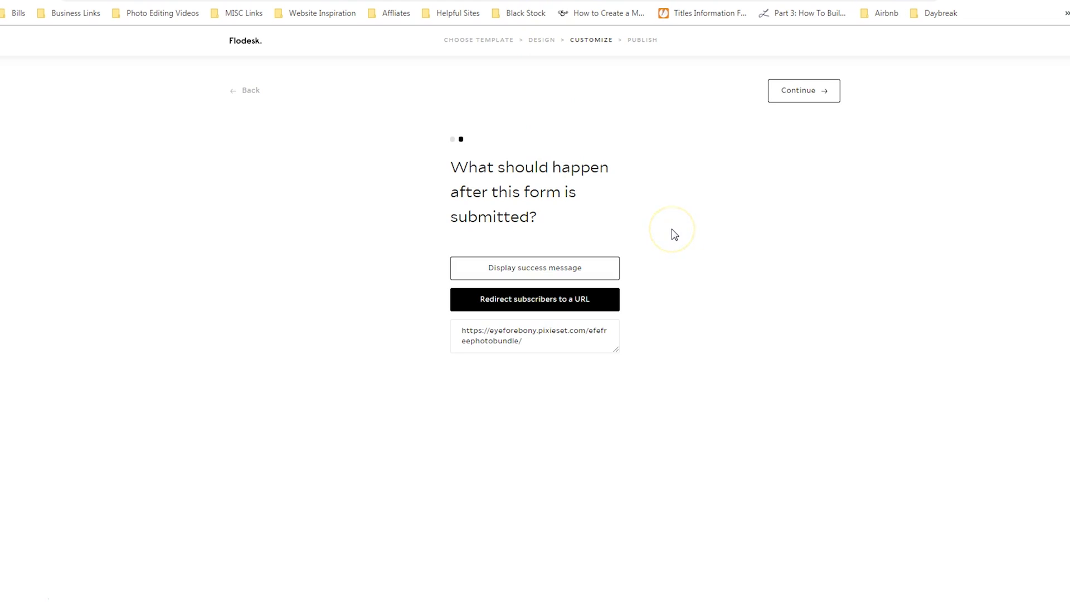
pyautogui.click(604, 270)
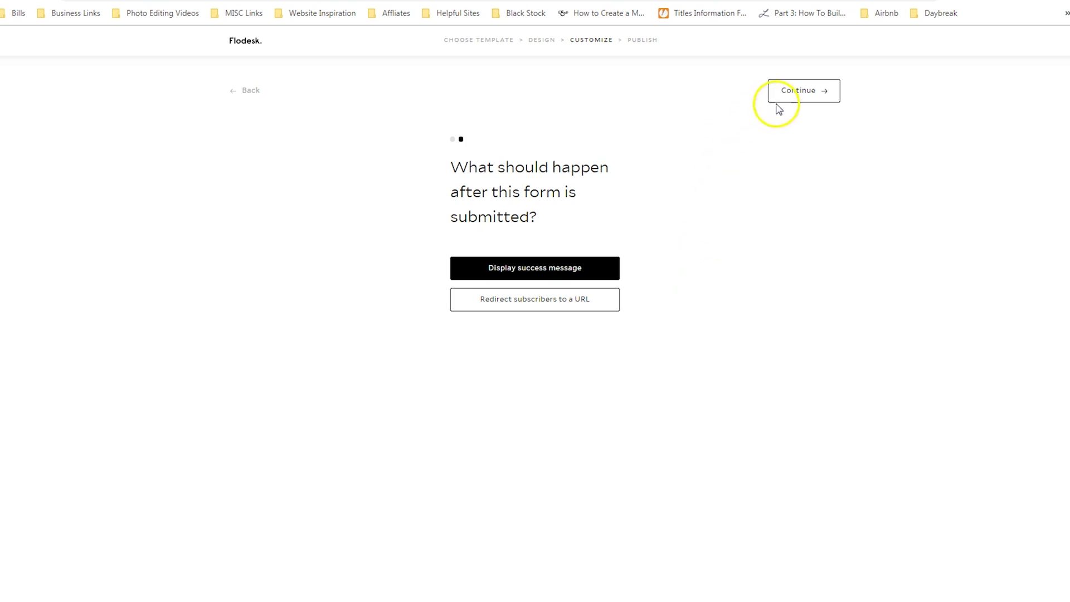
# Publish the Full page with image form to the web and return to the dashboard.
pyautogui.click(791, 92)
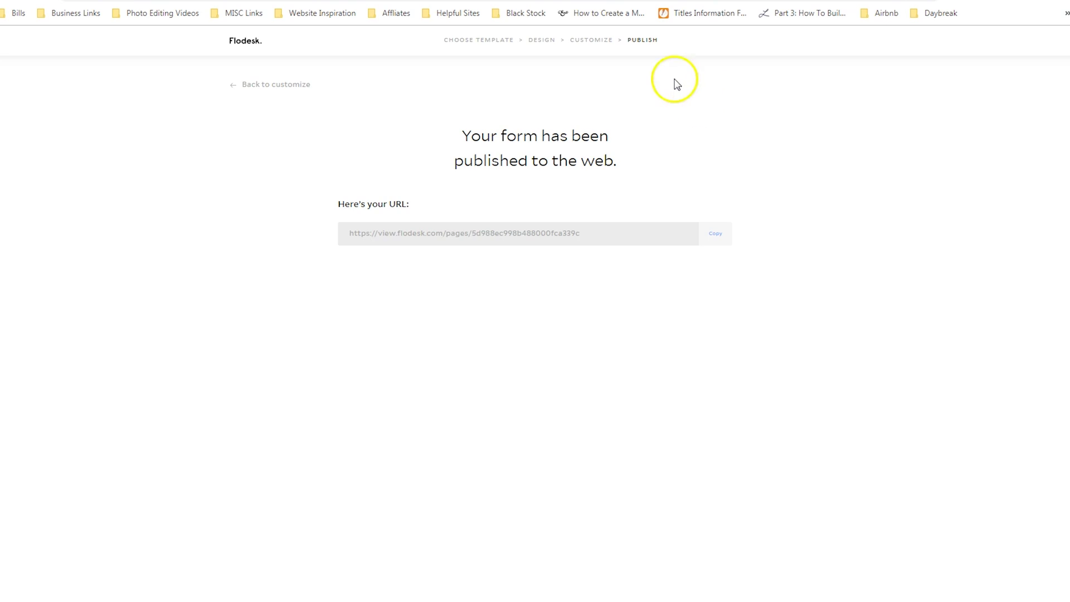
pyautogui.click(245, 41)
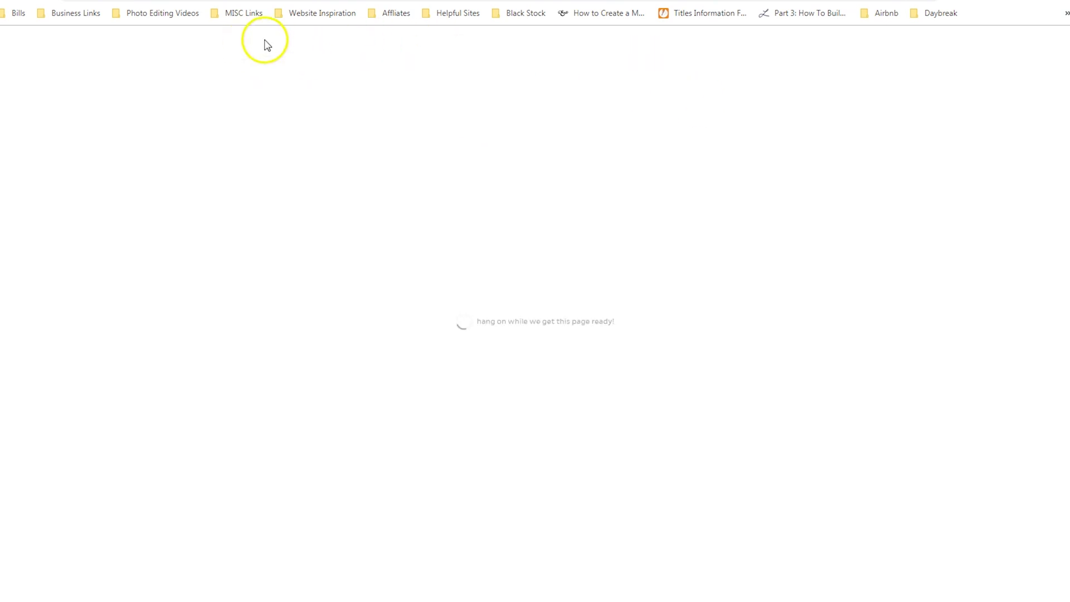
# Take the Ribbon banner form through Customize with notifications off and a success message, to its embed code.
pyautogui.moveTo(762, 255)
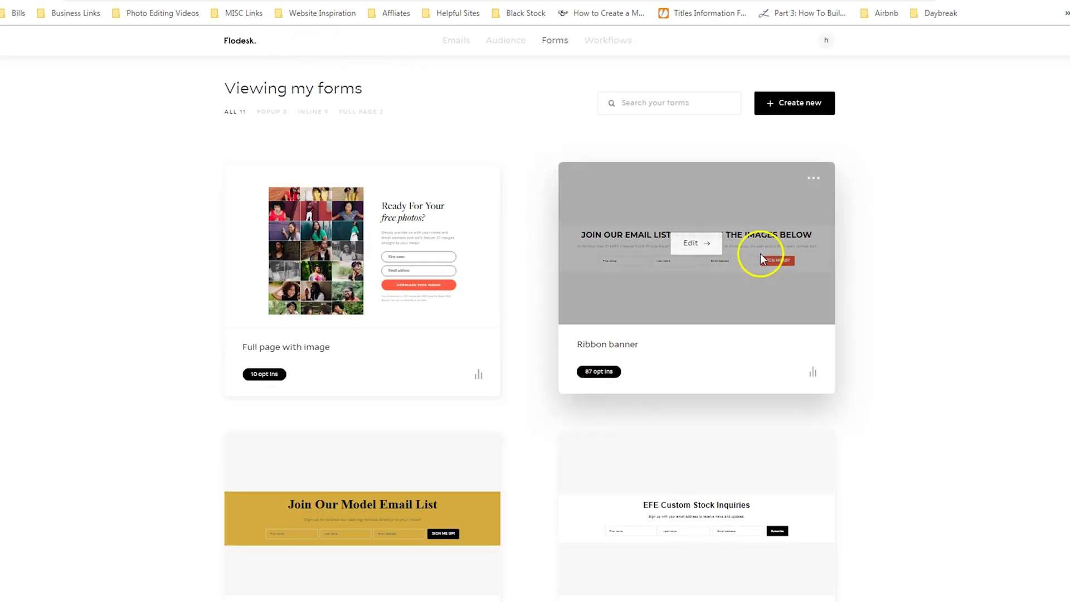
pyautogui.click(696, 243)
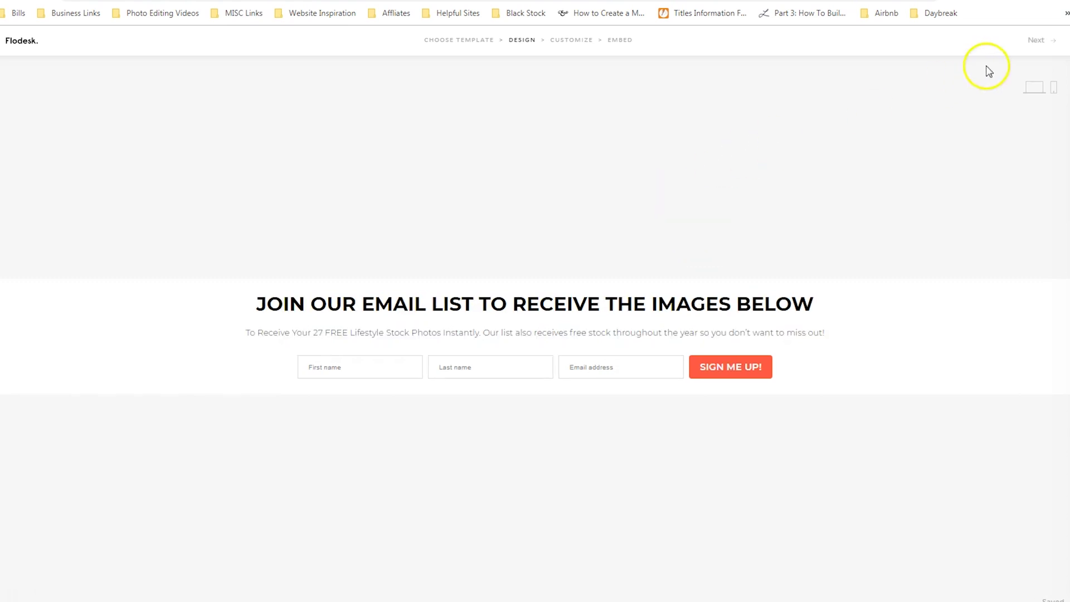
pyautogui.click(1035, 40)
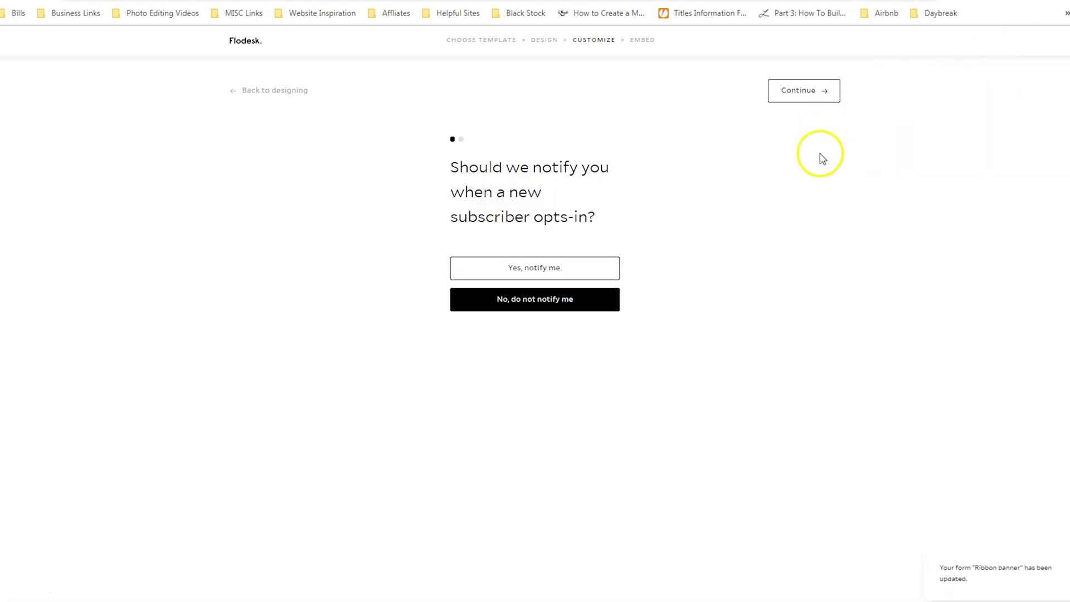
pyautogui.click(783, 91)
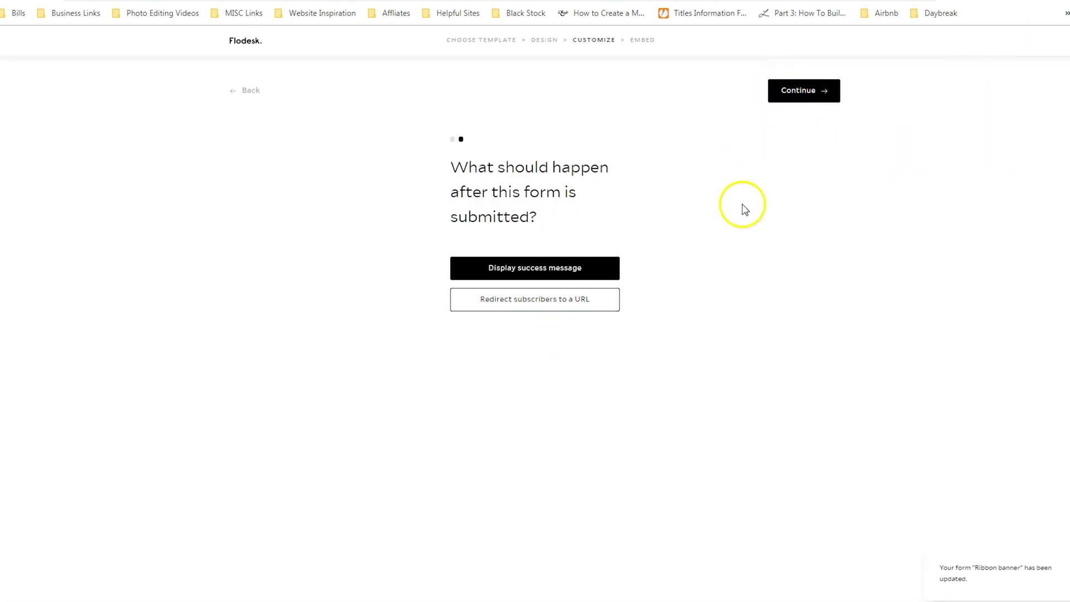
pyautogui.click(818, 93)
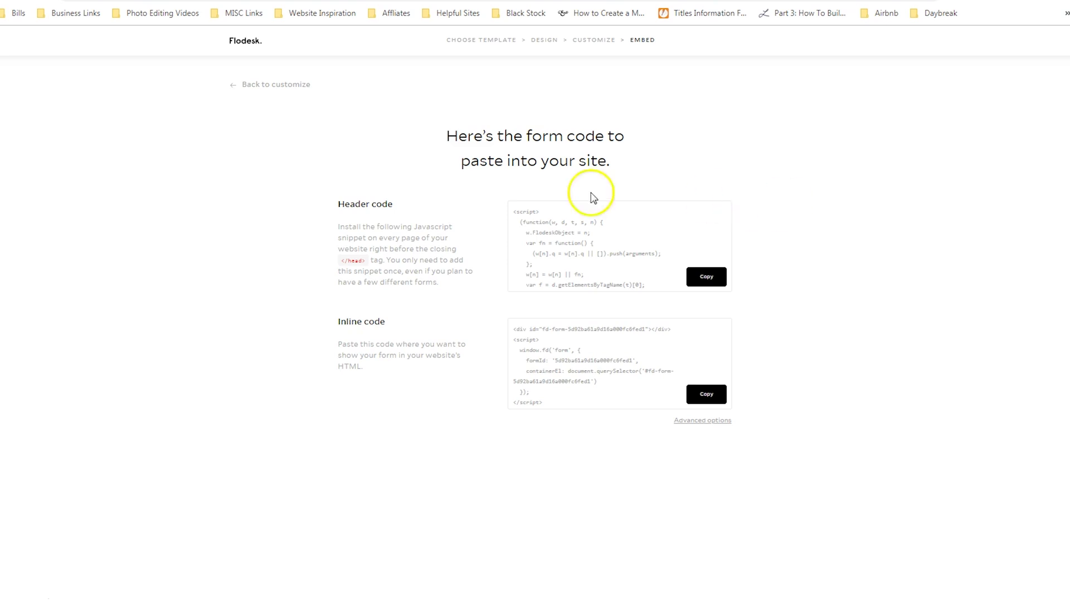
# Go from the dashboard to the Workflows list.
pyautogui.click(239, 44)
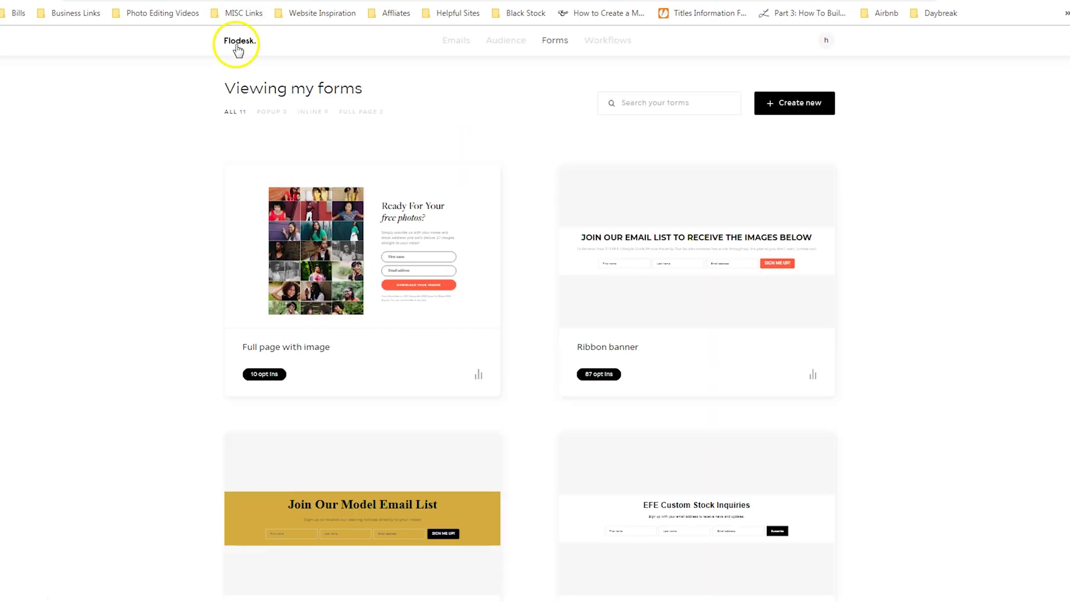
pyautogui.click(598, 47)
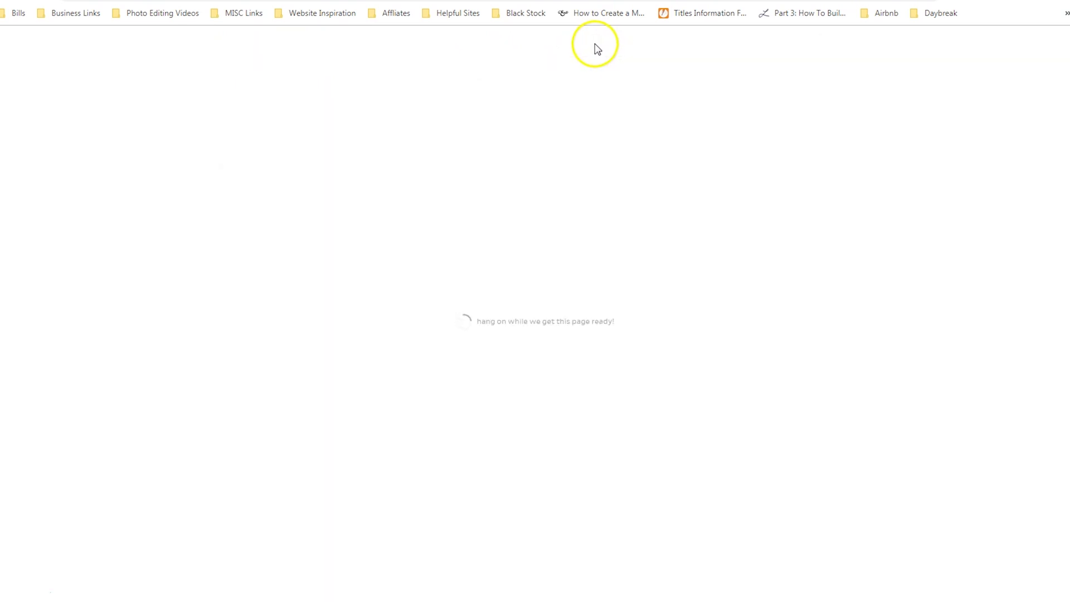
pyautogui.scroll(-1, 466, 227)
# Open the FREE PHOTO Download workflow and edit its 'Your Images As Promised' delivery email.
pyautogui.moveTo(328, 474)
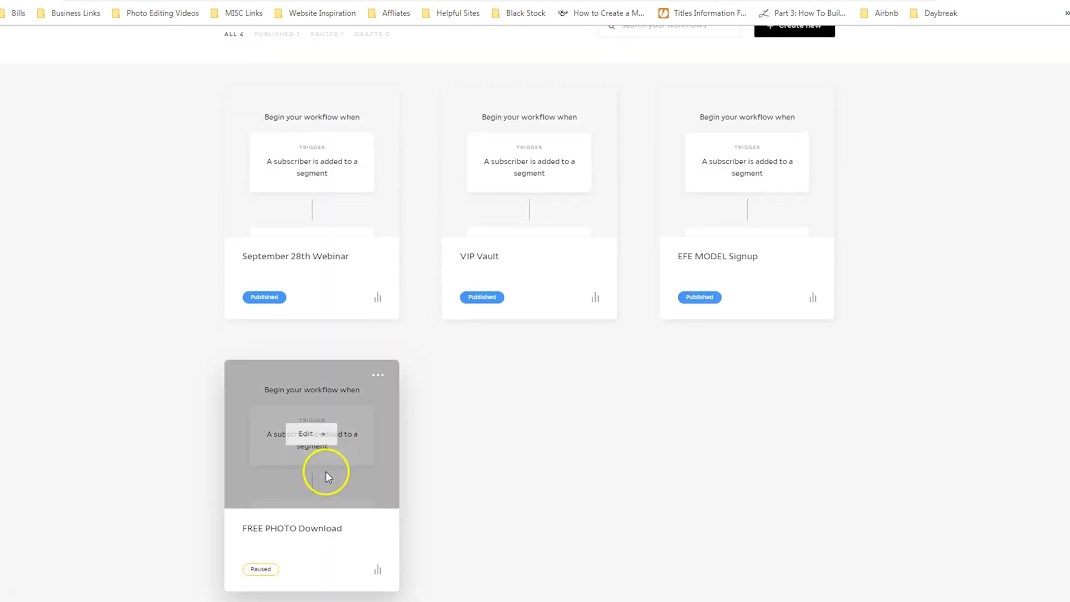
pyautogui.click(307, 434)
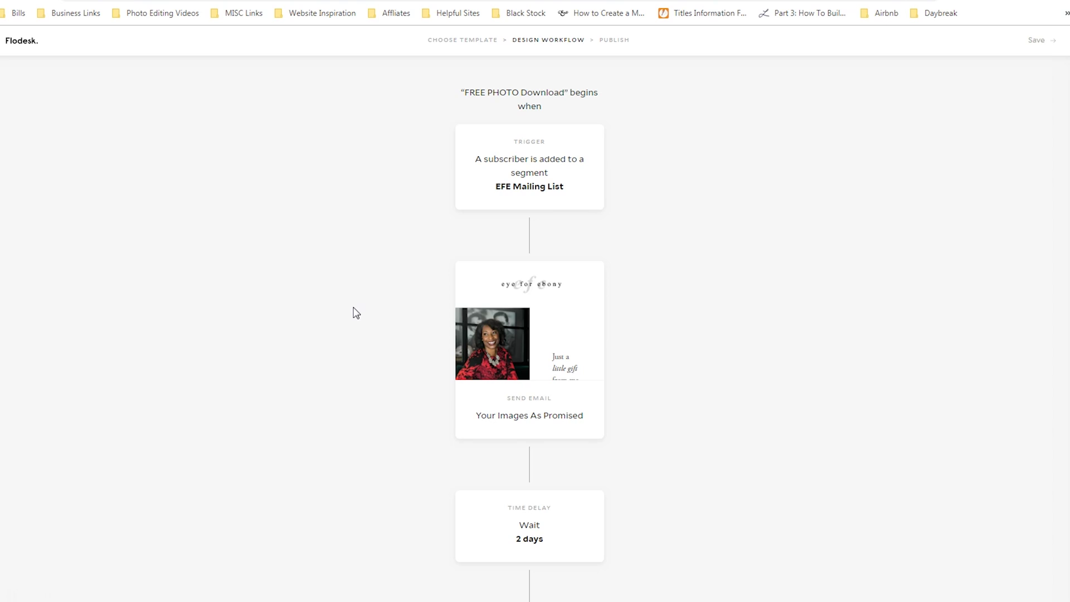
pyautogui.click(506, 337)
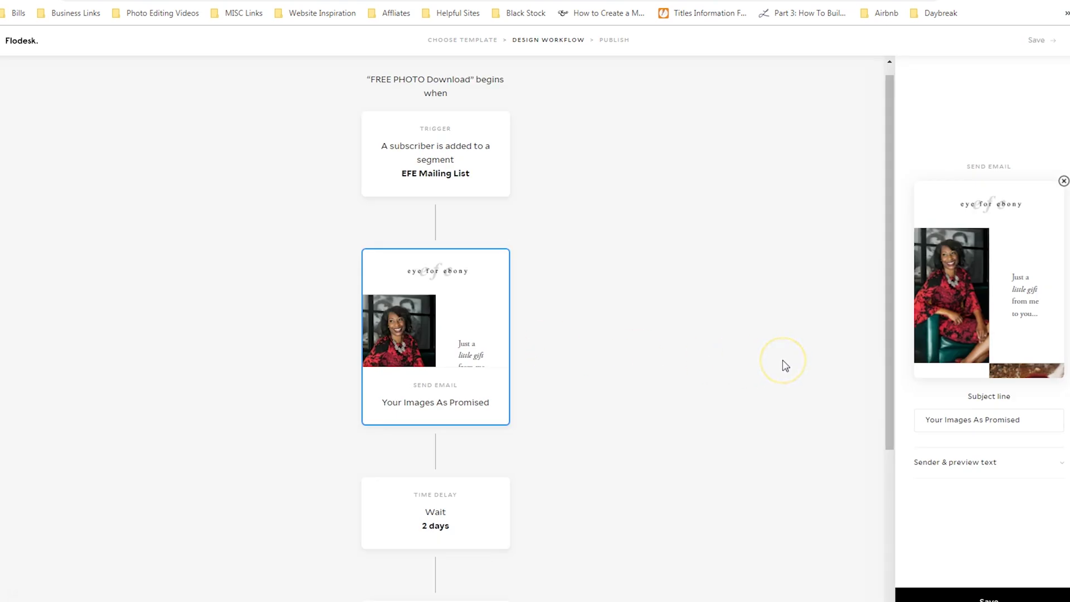
pyautogui.moveTo(949, 334)
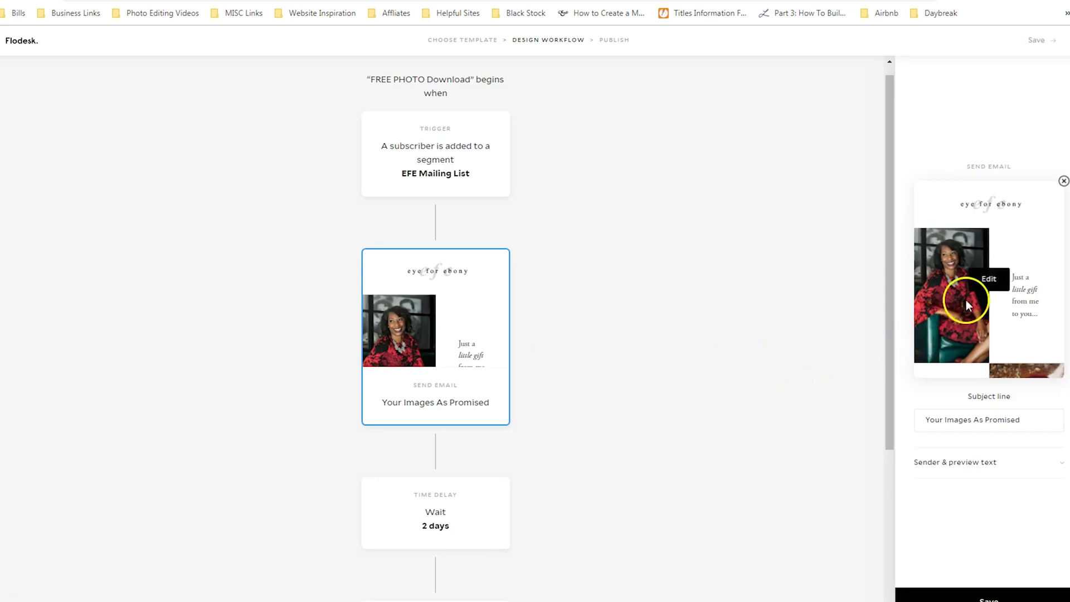
pyautogui.click(988, 280)
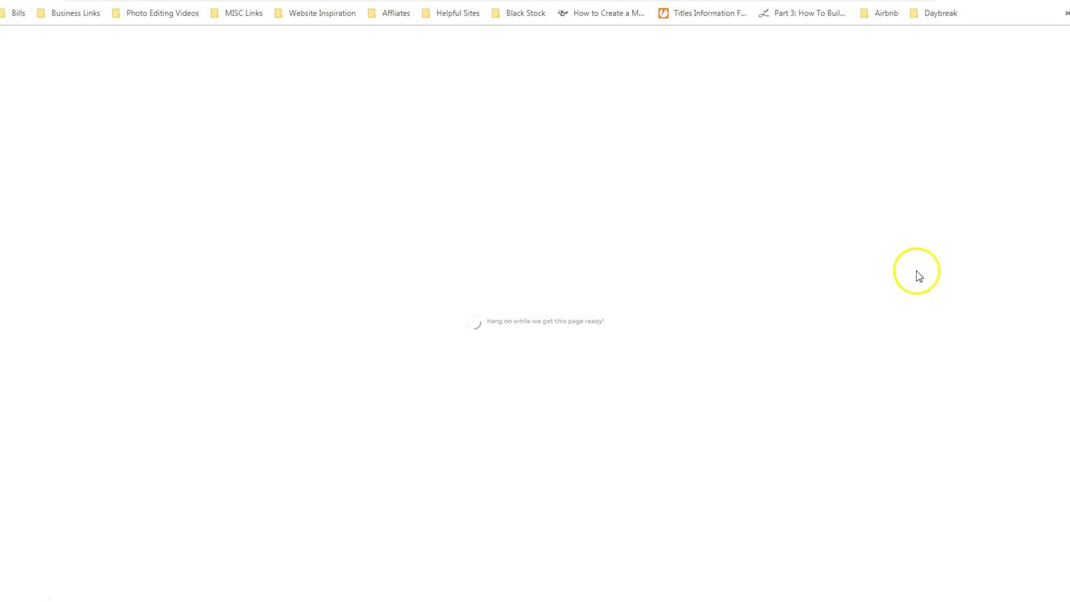
# Scroll to the delivery email's DOWNLOAD YOUR IMAGES button and select it to view its settings.
pyautogui.scroll(-4, 875, 260)
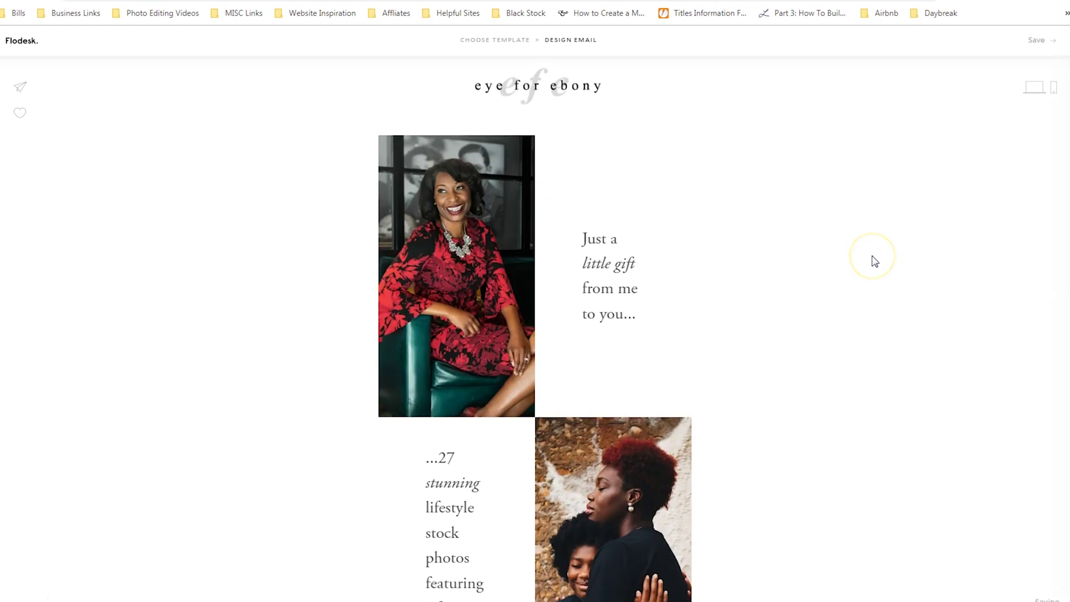
pyautogui.scroll(-8, 873, 259)
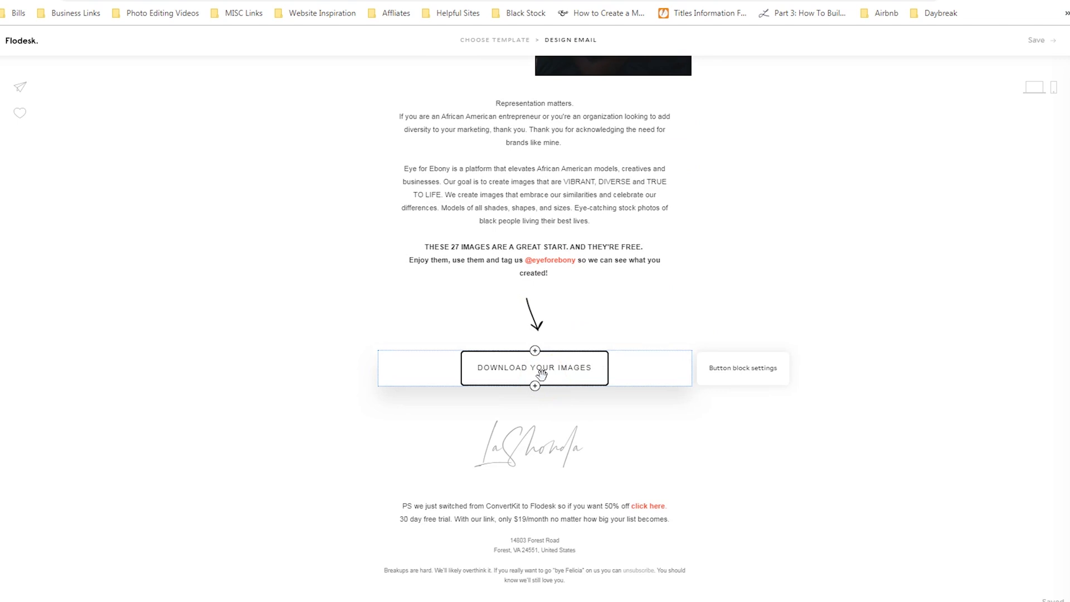
pyautogui.click(580, 368)
pyautogui.click(641, 359)
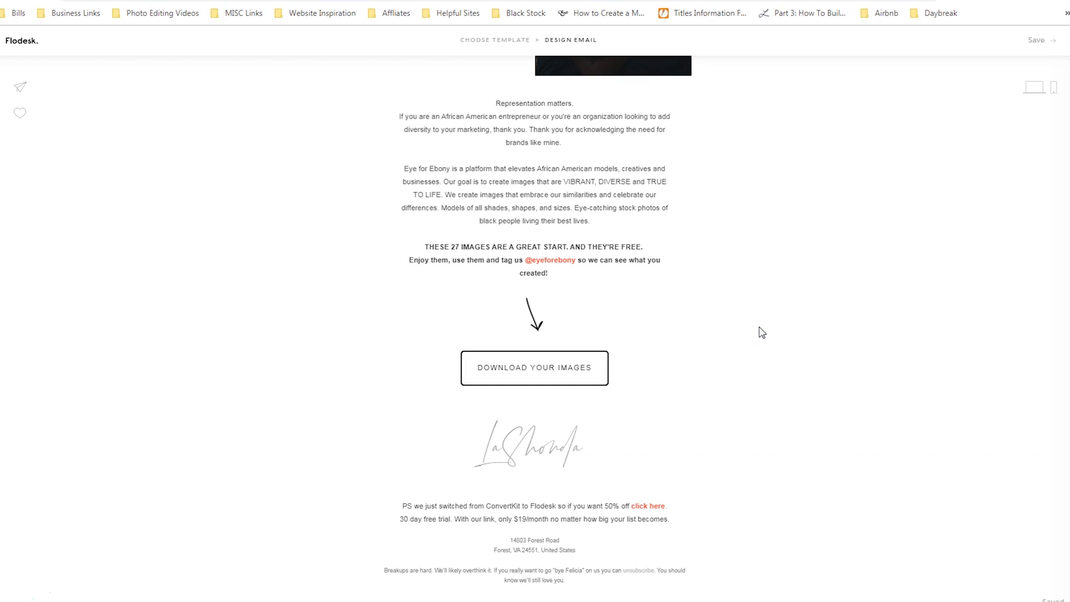
pyautogui.click(571, 370)
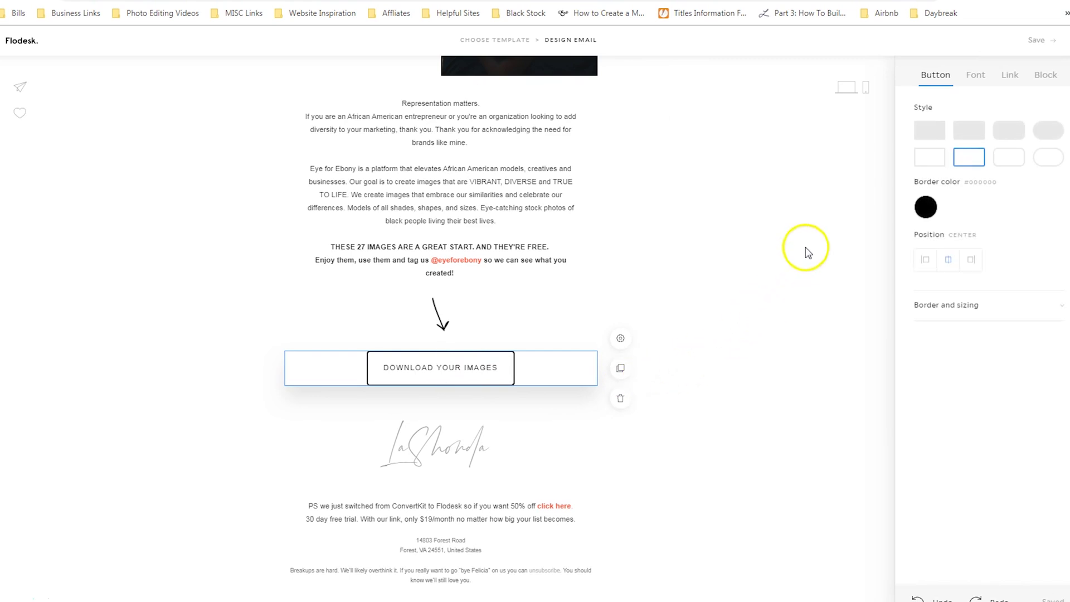
pyautogui.click(1011, 78)
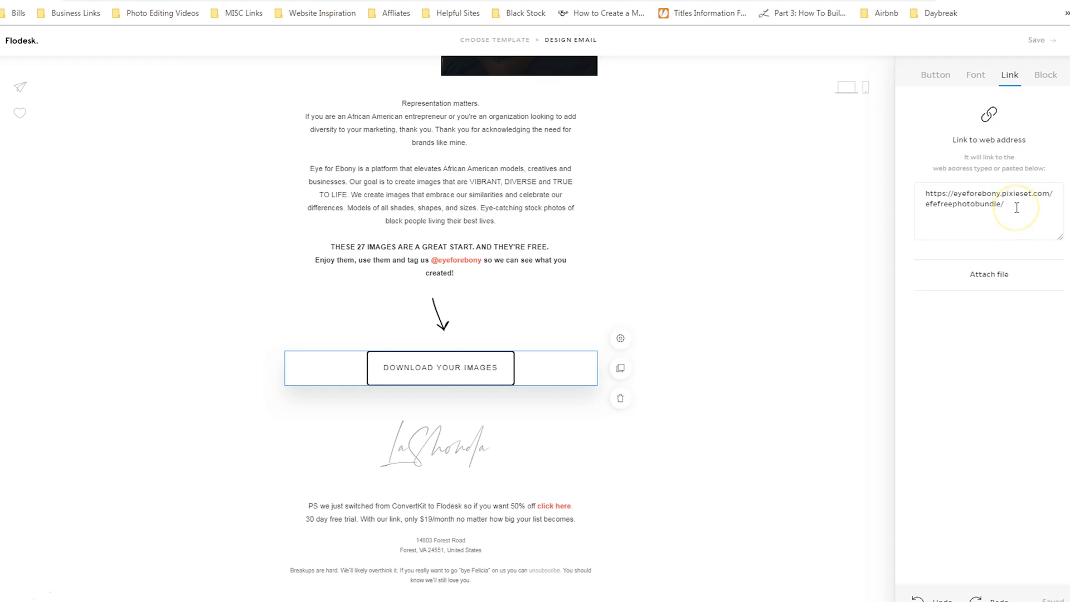
pyautogui.click(993, 275)
pyautogui.click(800, 308)
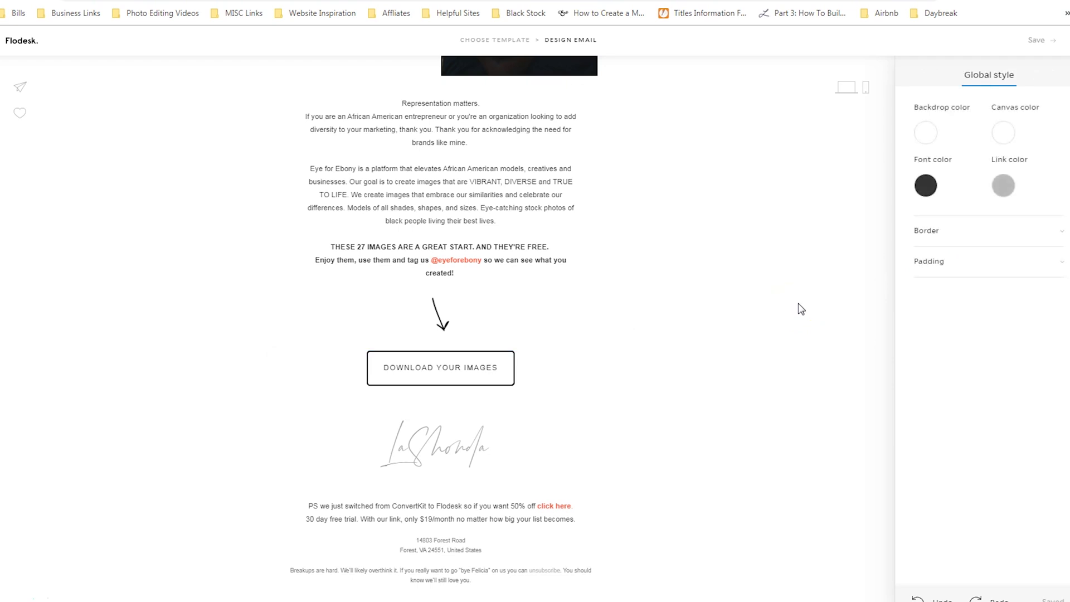
pyautogui.scroll(10, 801, 308)
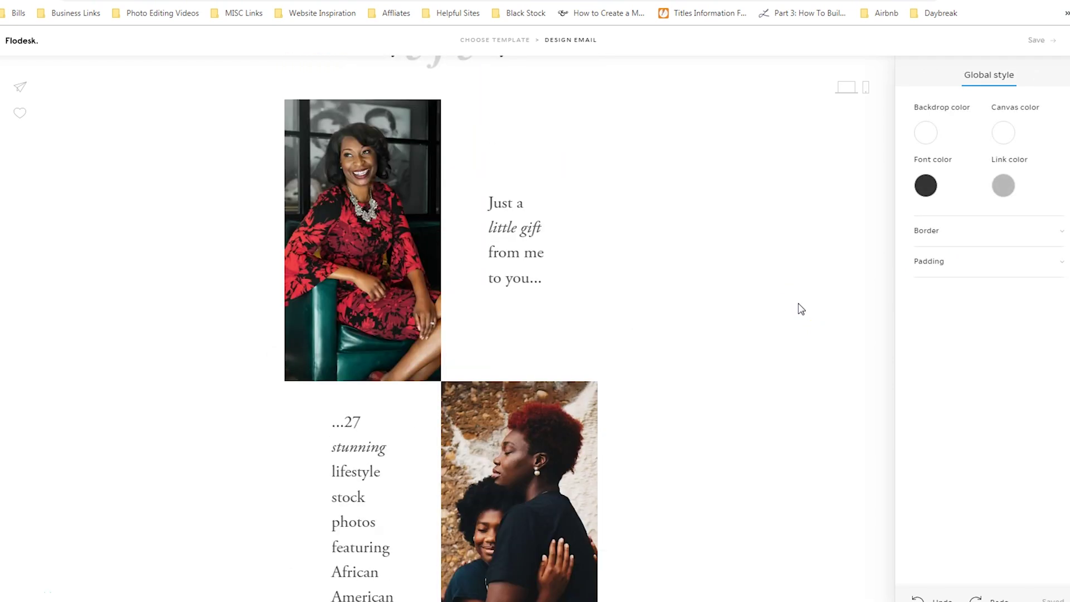
pyautogui.scroll(2, 801, 309)
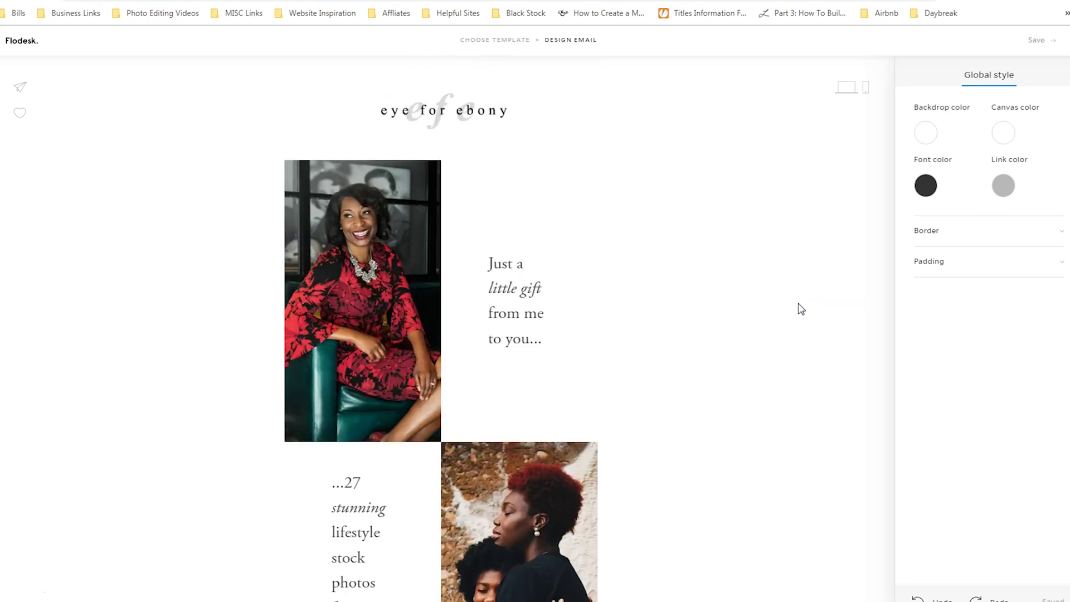
pyautogui.scroll(-15, 800, 308)
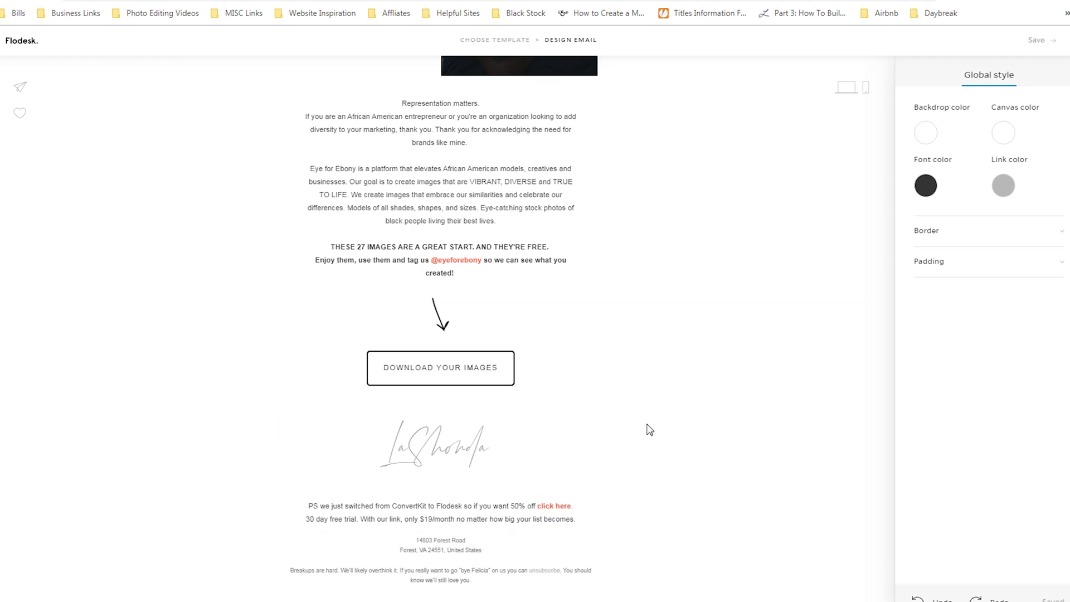
pyautogui.click(612, 466)
pyautogui.scroll(10, 615, 472)
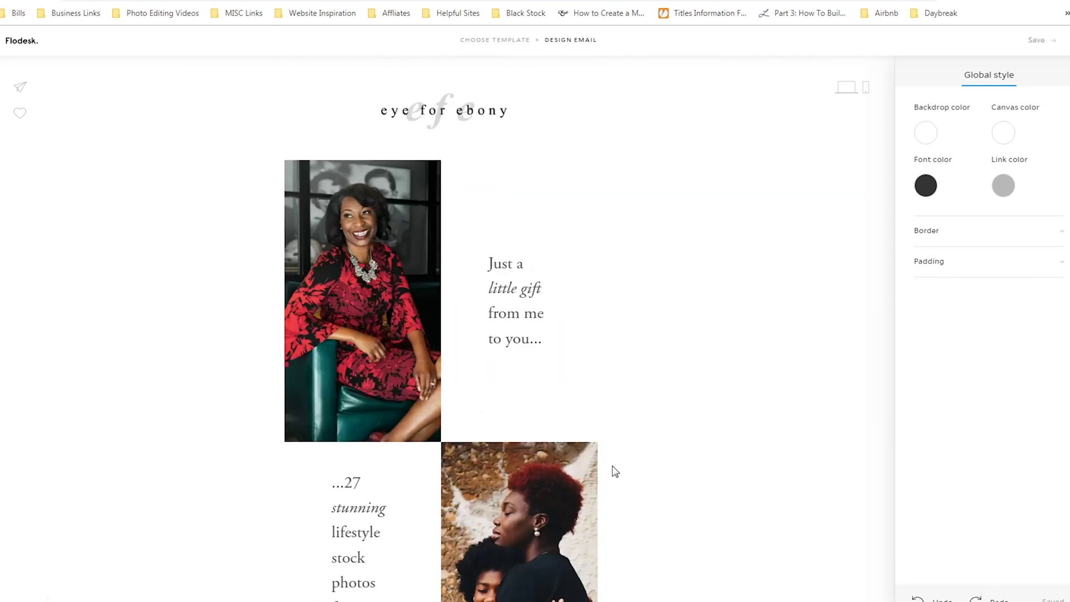
pyautogui.moveTo(547, 167); pyautogui.dragTo(94, 42)
pyautogui.click(1049, 53)
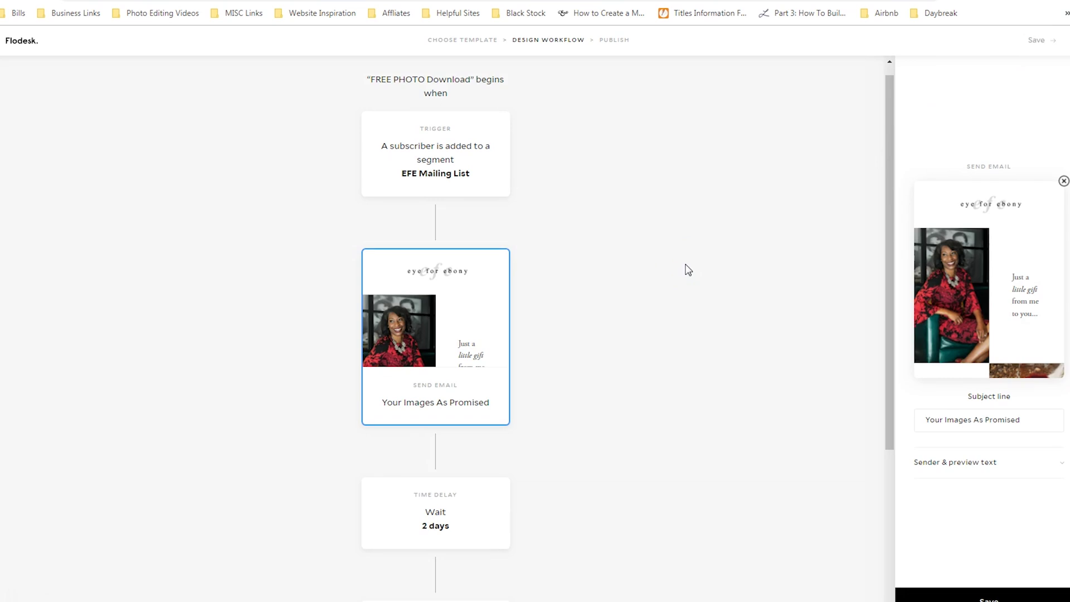
# Open the 'What Should We Add to the Library Next?' follow-up email in the designer.
pyautogui.scroll(-4, 688, 270)
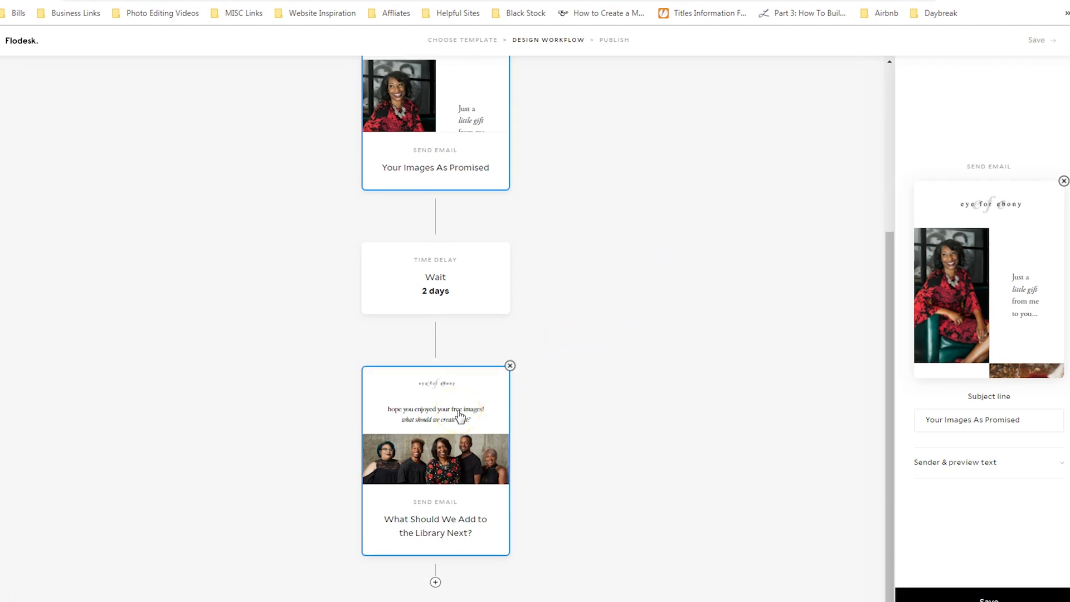
pyautogui.click(459, 416)
pyautogui.moveTo(963, 323)
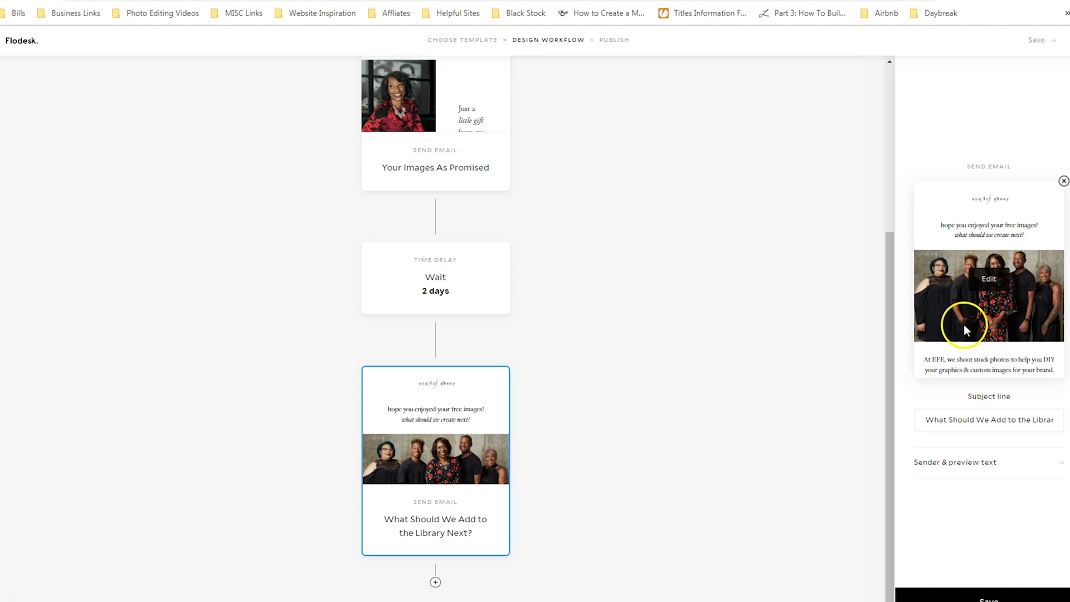
pyautogui.click(990, 280)
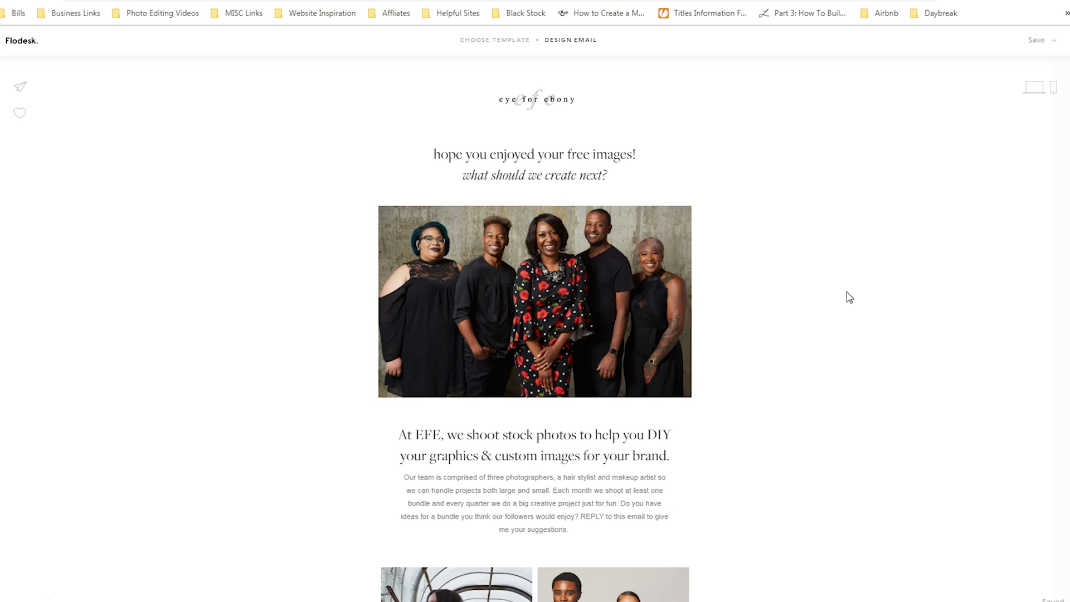
# Review the follow-up email, save it, and select the two-day wait step.
pyautogui.scroll(-7, 849, 297)
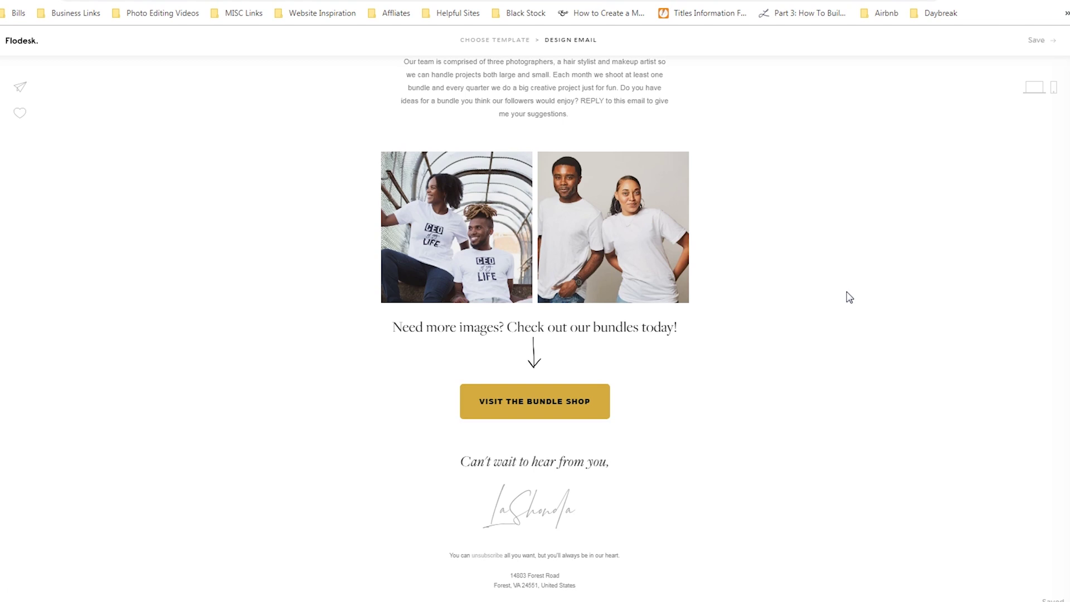
pyautogui.scroll(7, 849, 297)
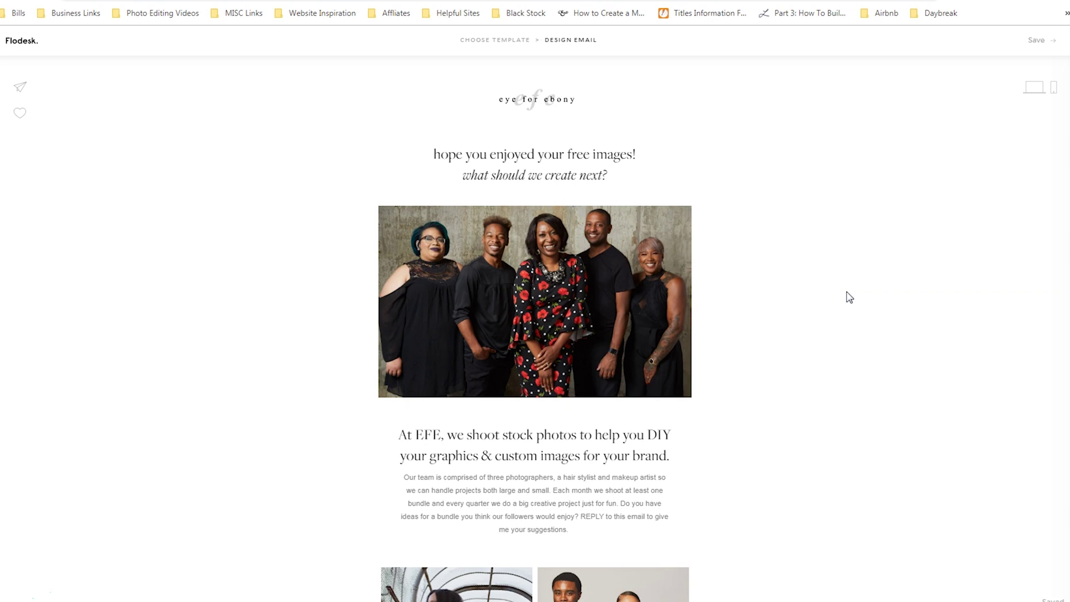
pyautogui.click(1037, 40)
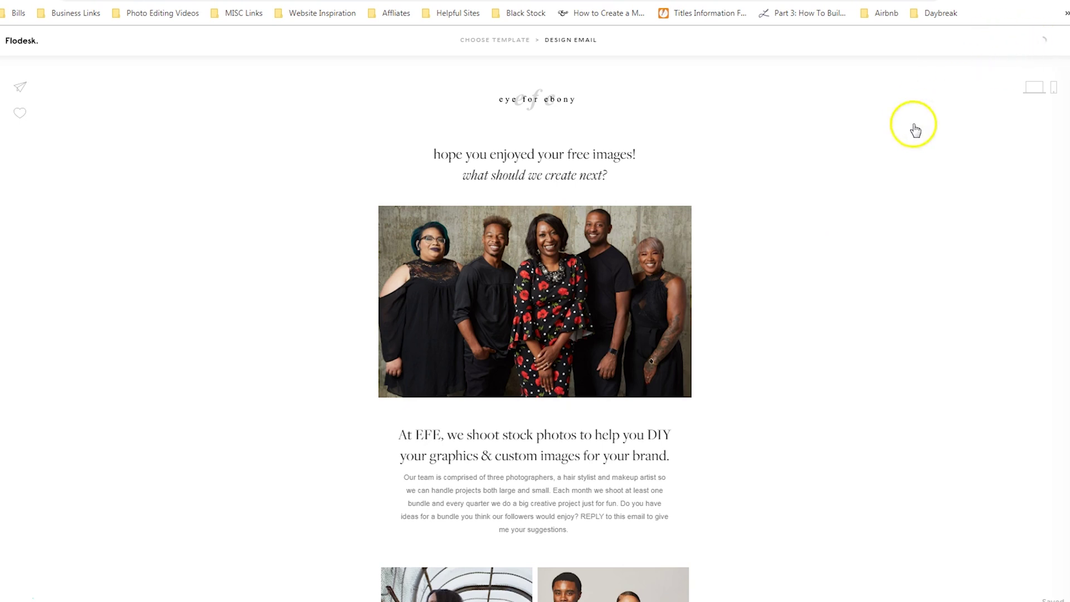
pyautogui.click(445, 277)
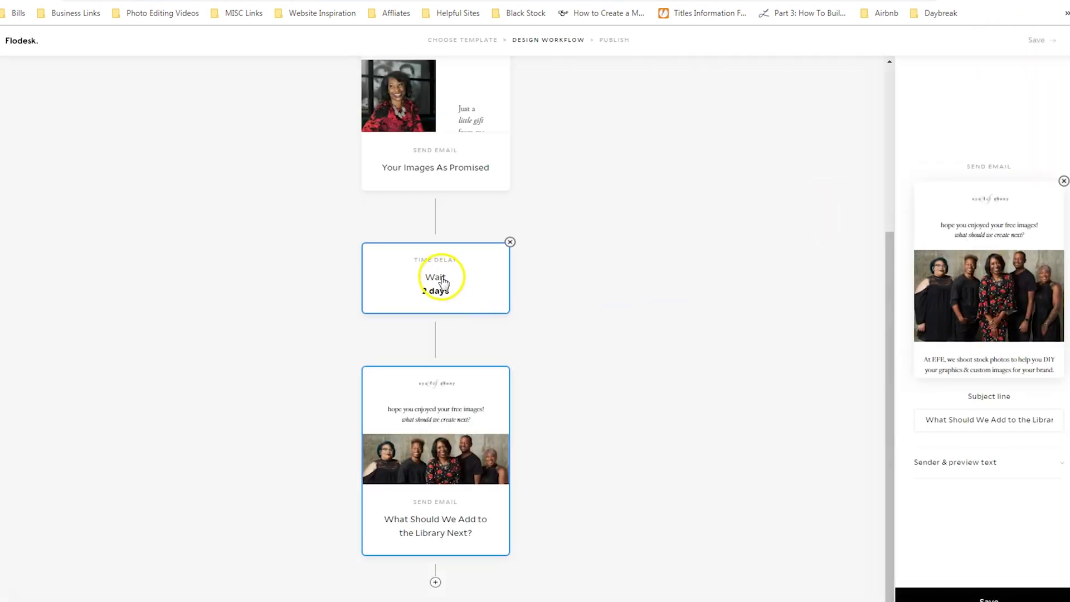
# Keep the Time Delay before the follow-up email set to 2 days.
pyautogui.click(965, 378)
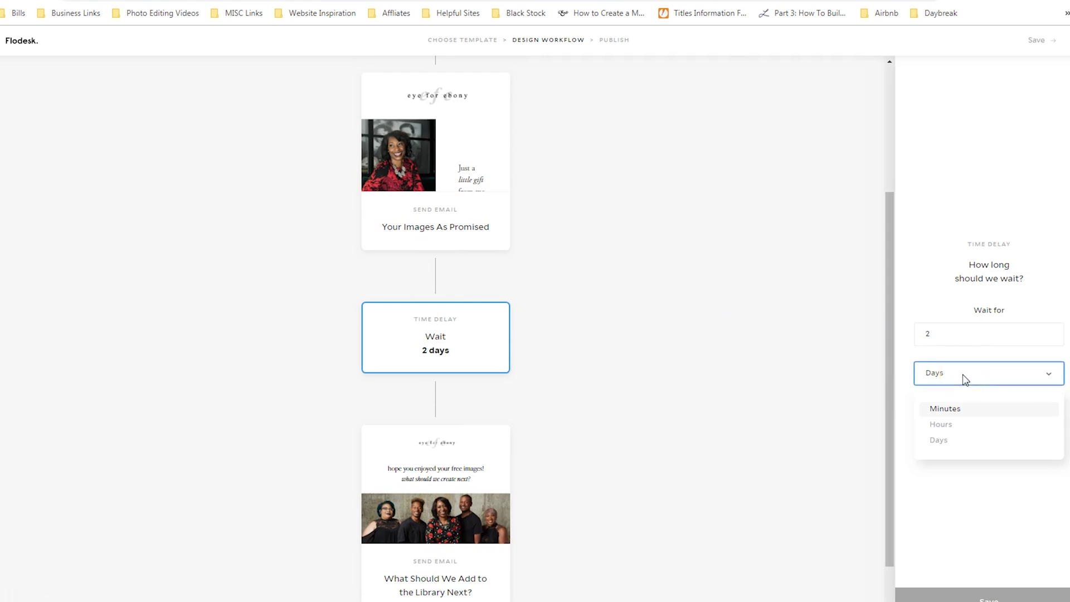
pyautogui.click(993, 336)
pyautogui.click(776, 362)
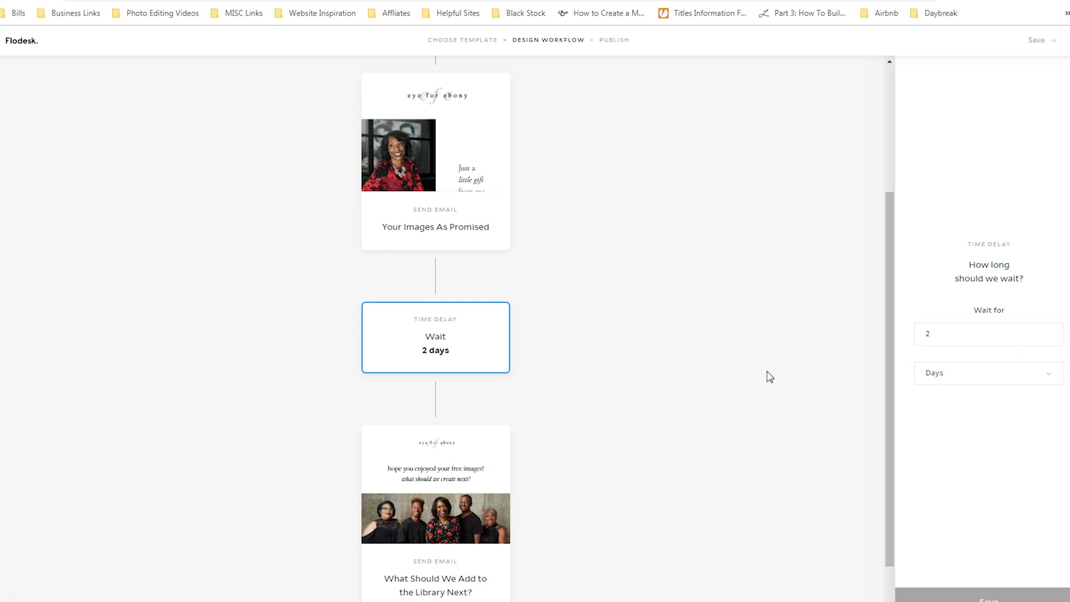
# Check the options after the last email without adding a step, then save the workflow.
pyautogui.scroll(-1, 763, 377)
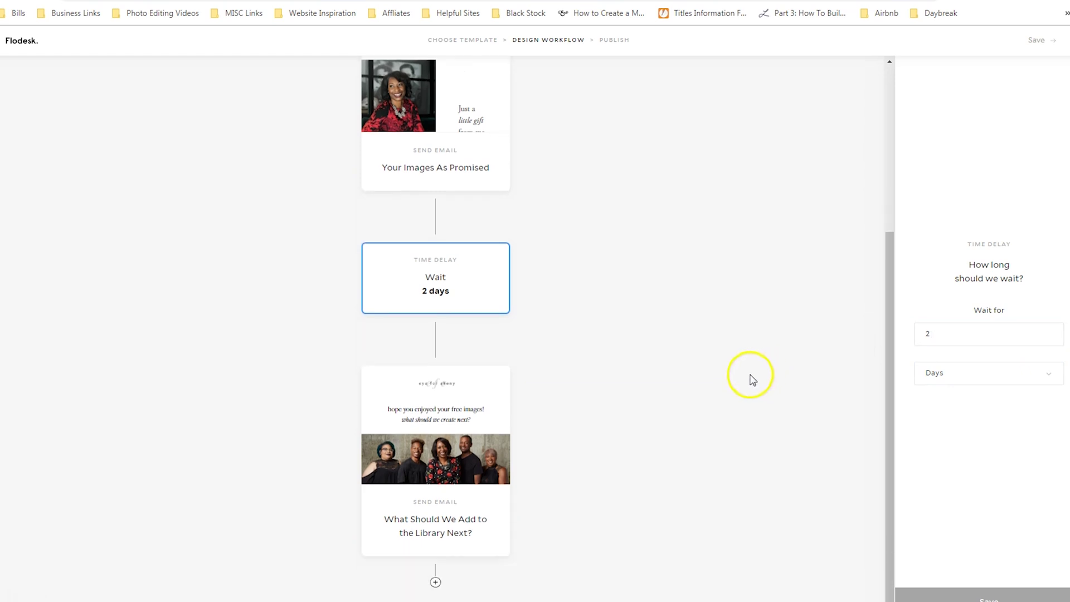
pyautogui.click(434, 583)
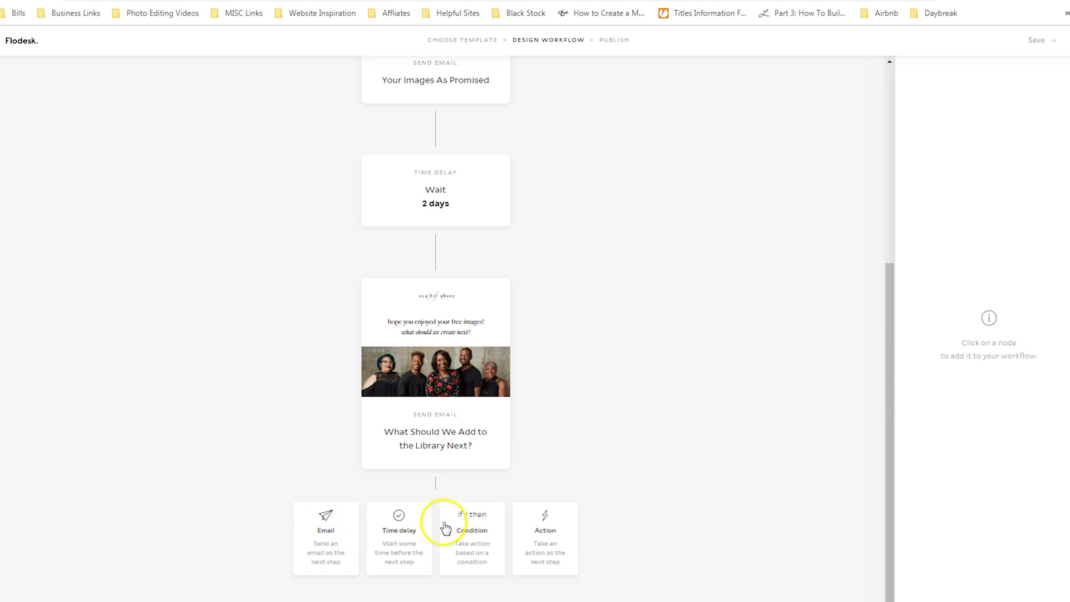
pyautogui.click(594, 463)
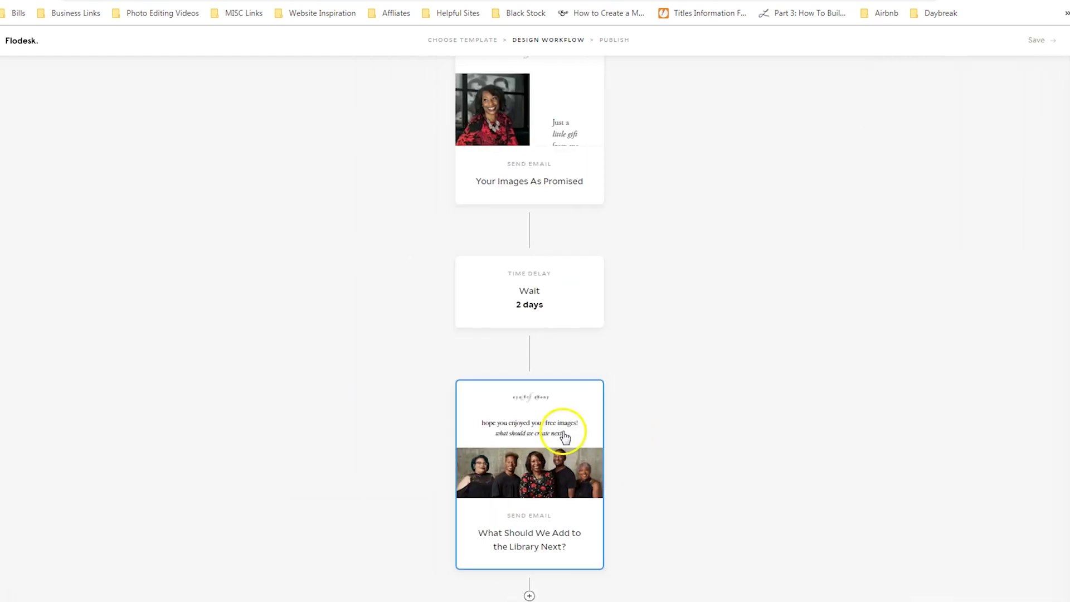
pyautogui.click(1046, 44)
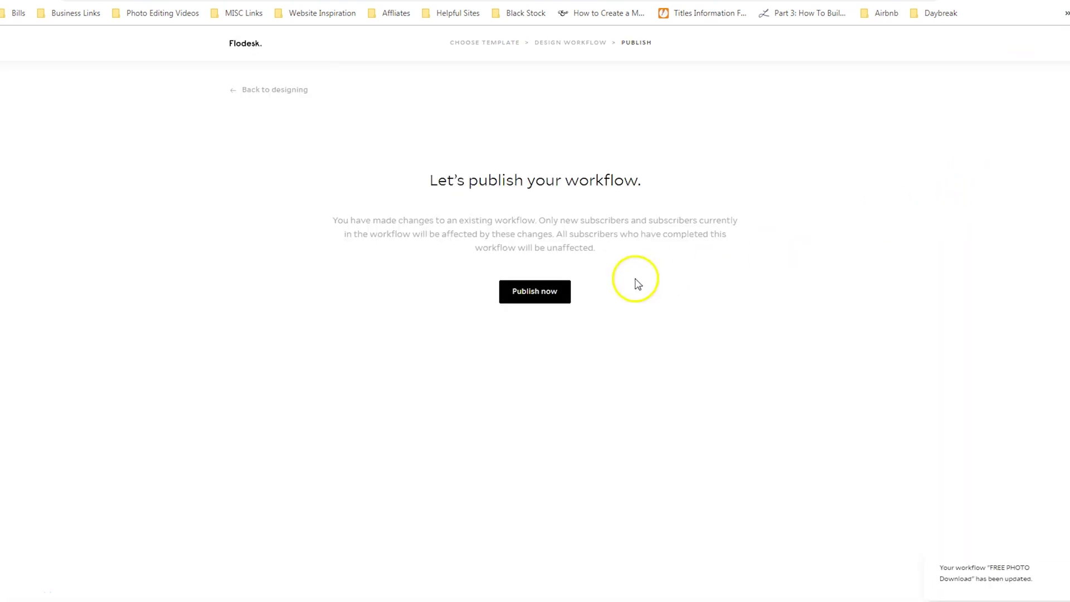
# Publish the 'FREE PHOTO Download' workflow and confirm it shows Published in the list.
pyautogui.click(548, 299)
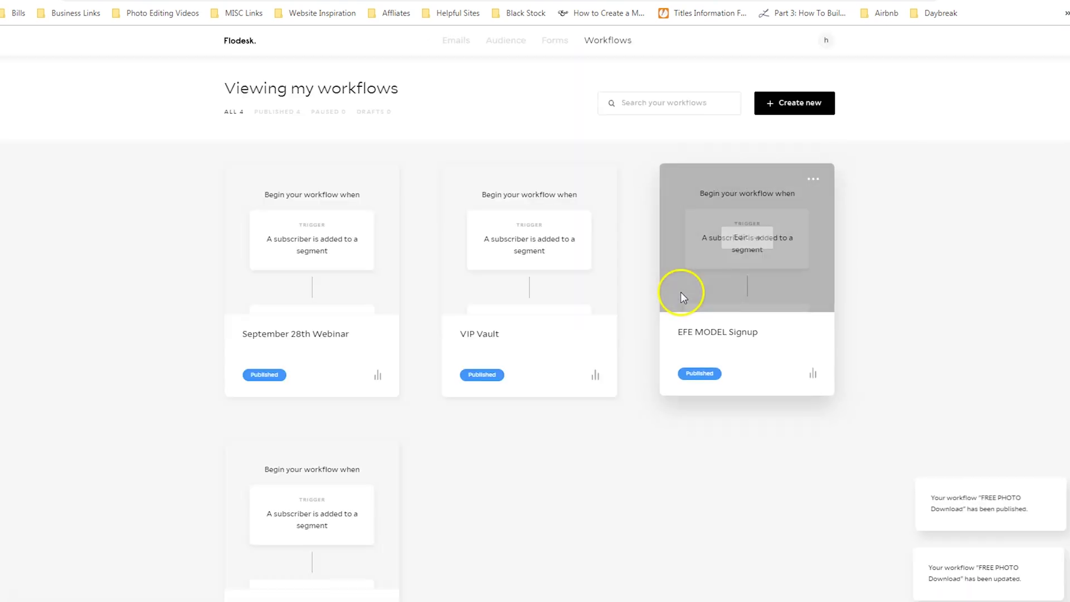
pyautogui.scroll(-2, 544, 490)
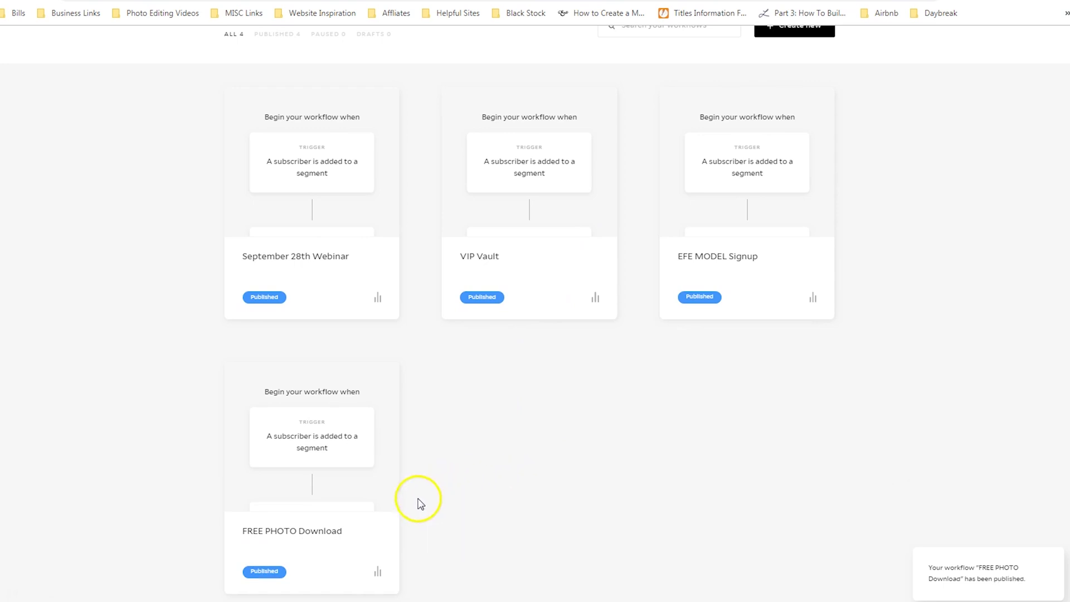